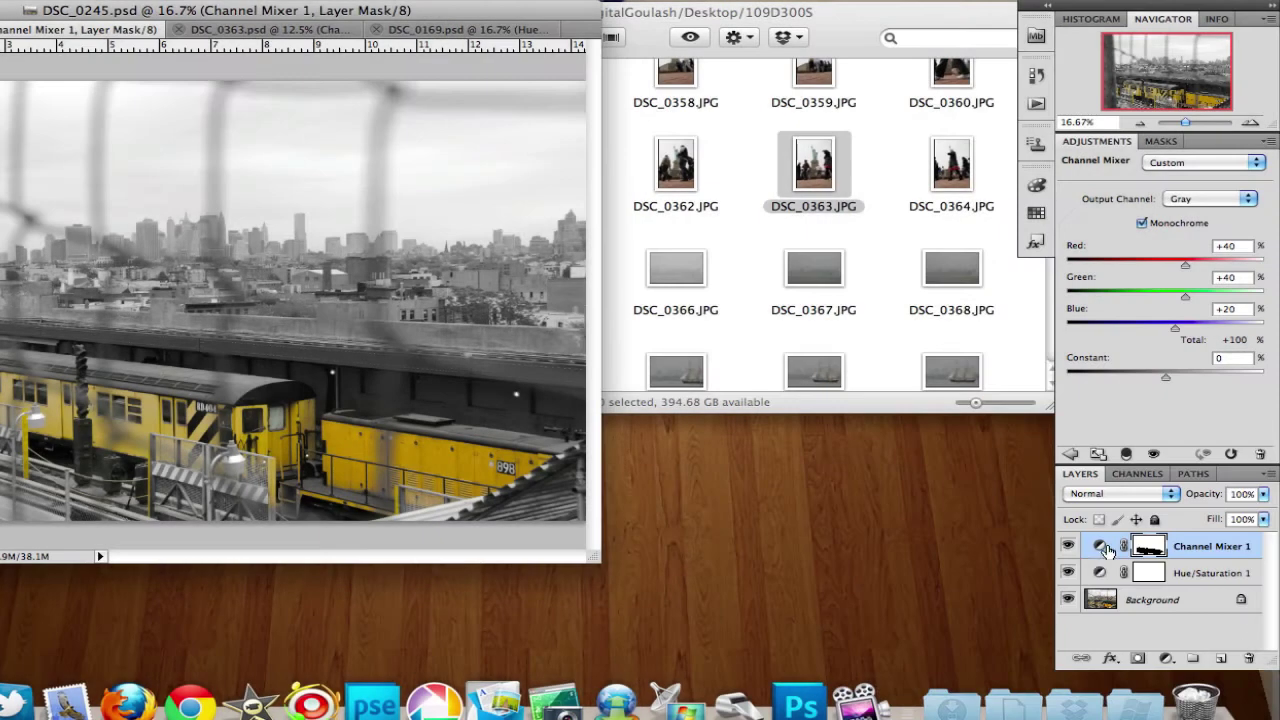
Step: Hide both adjustment layers of the train photo to compare it with the original, and show them again
{"action": "left_click", "coordinate": [1071, 572]}
{"action": "left_click", "coordinate": [1069, 545]}
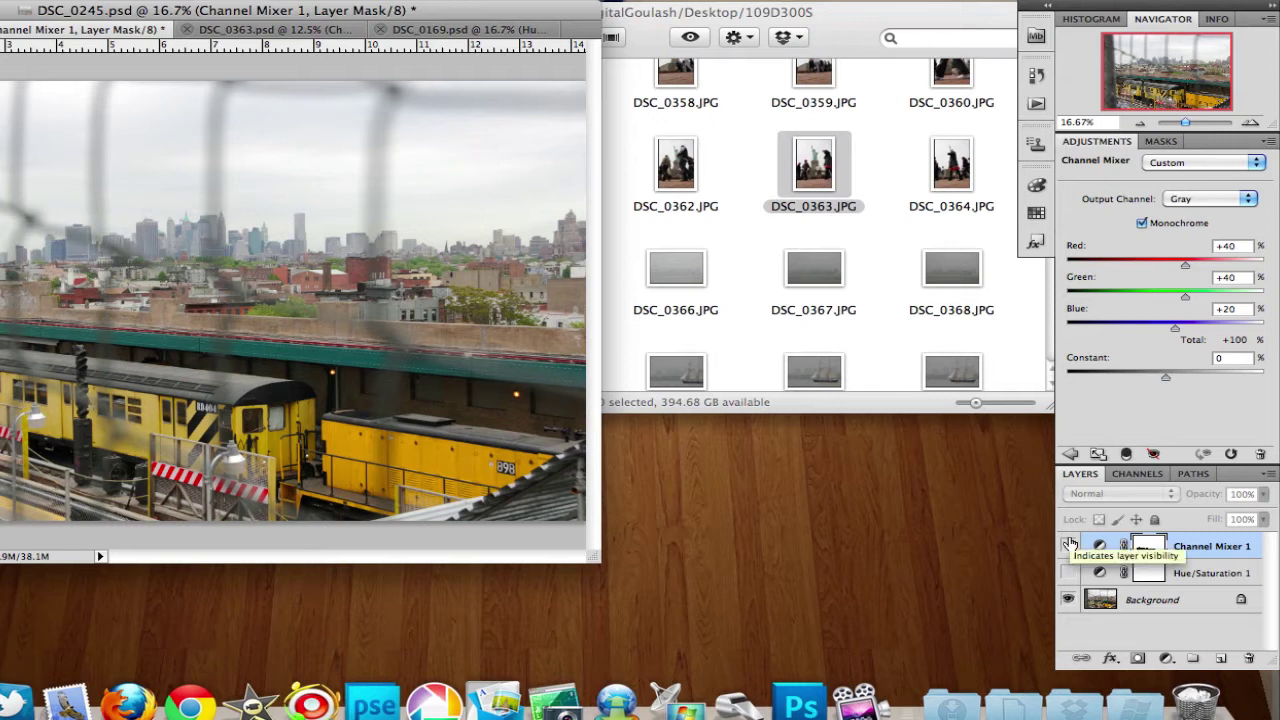
{"action": "left_click", "coordinate": [1069, 545]}
{"action": "left_click", "coordinate": [1071, 572]}
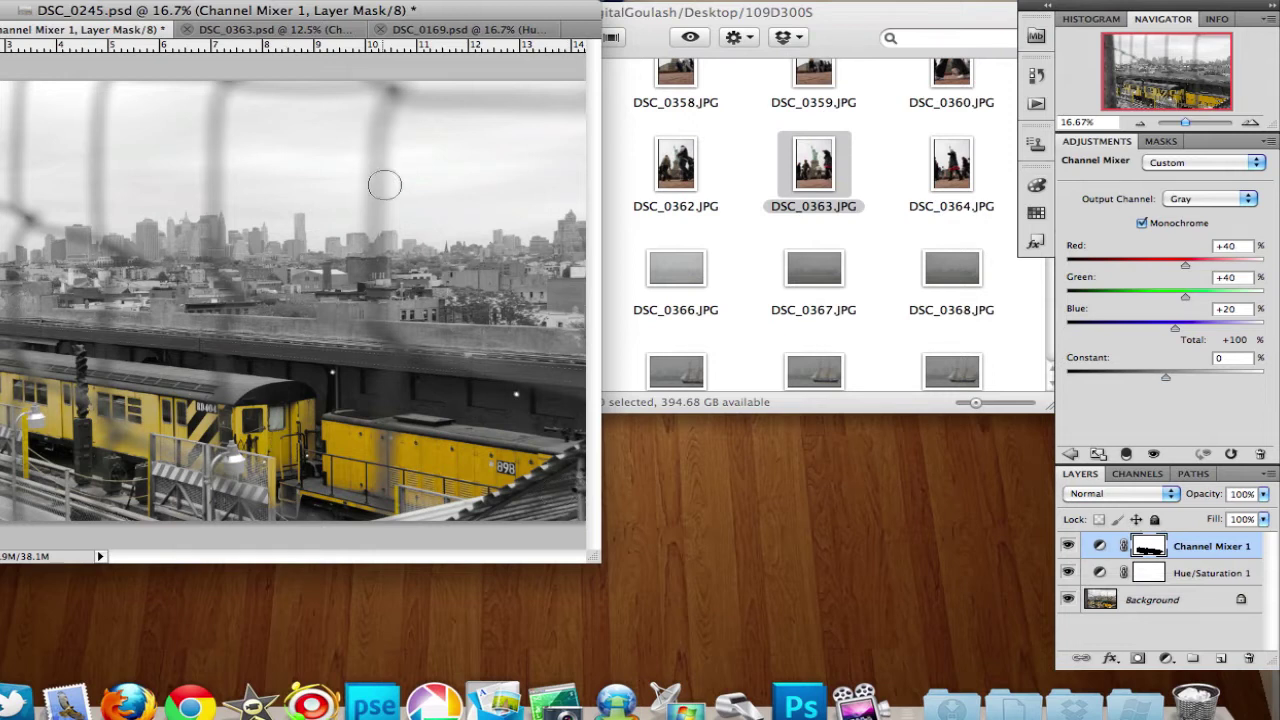
Step: Switch to DSC_0169.psd and toggle its Hue/Saturation and Channel Mixer layers off and on to compare the taxi photo with the original
{"action": "left_click", "coordinate": [438, 31]}
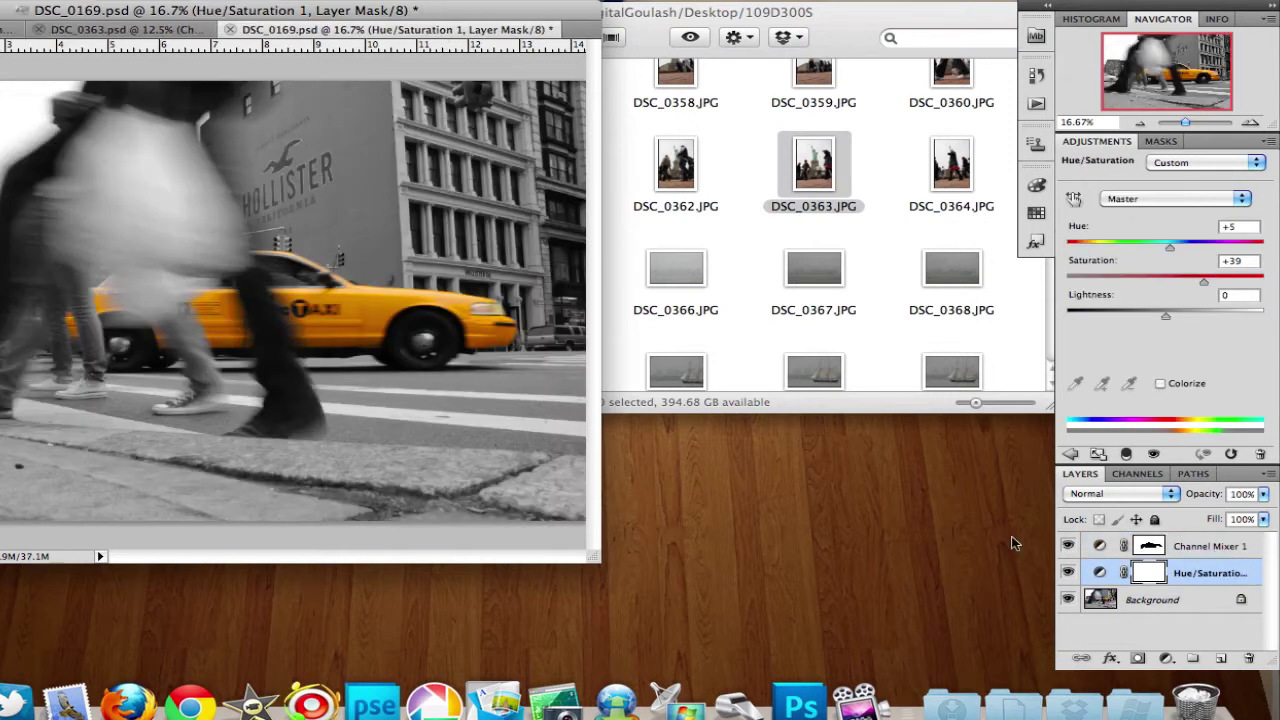
{"action": "left_click", "coordinate": [1067, 573]}
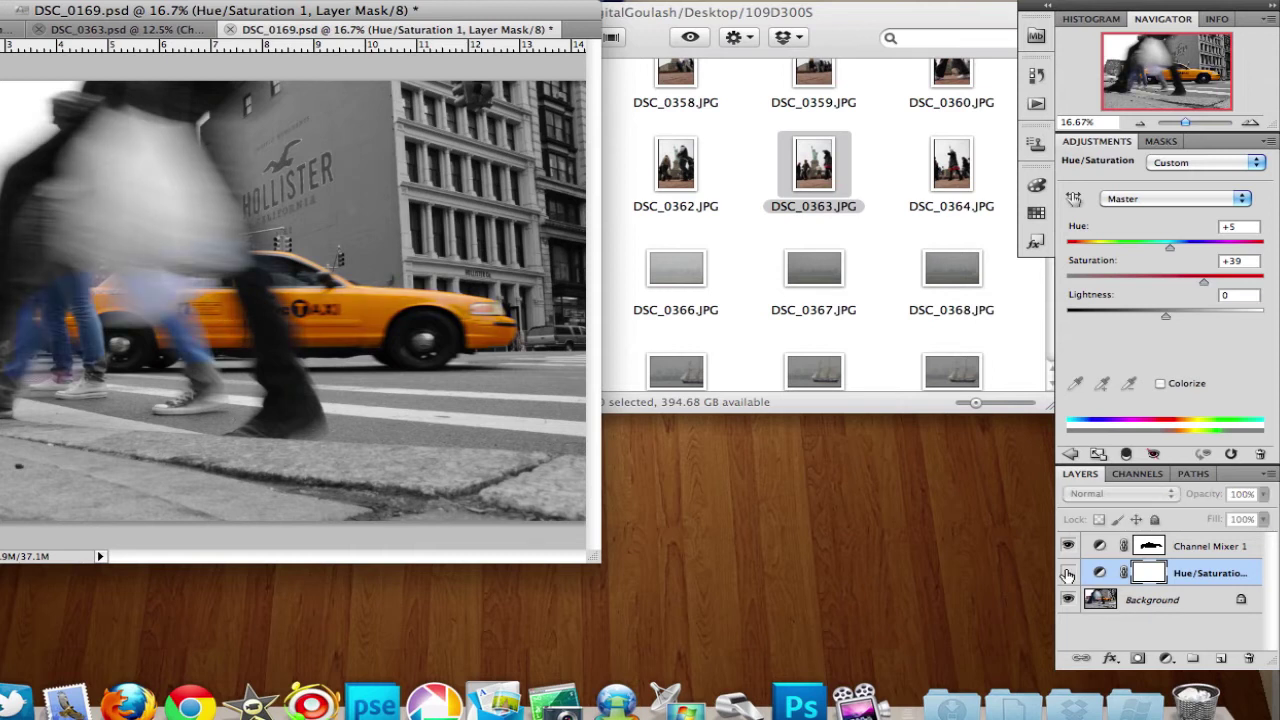
{"action": "left_click", "coordinate": [1069, 545]}
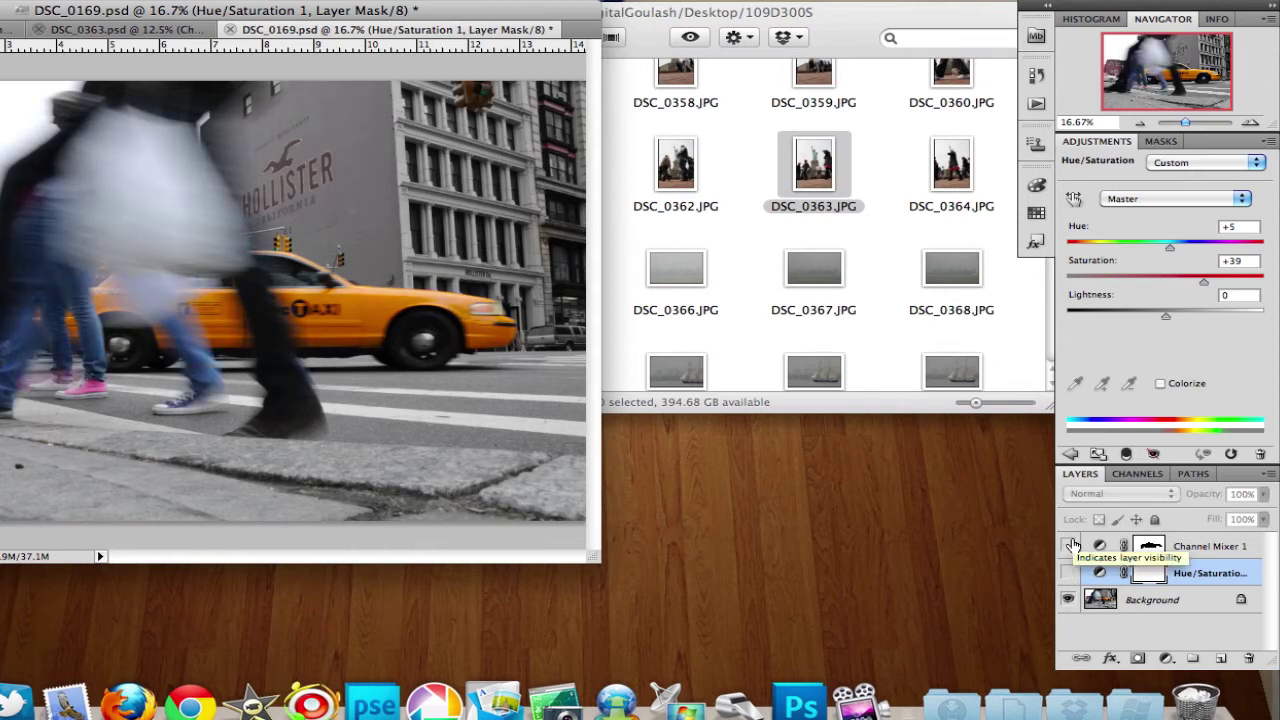
{"action": "left_click", "coordinate": [1069, 545]}
{"action": "left_click", "coordinate": [1068, 572]}
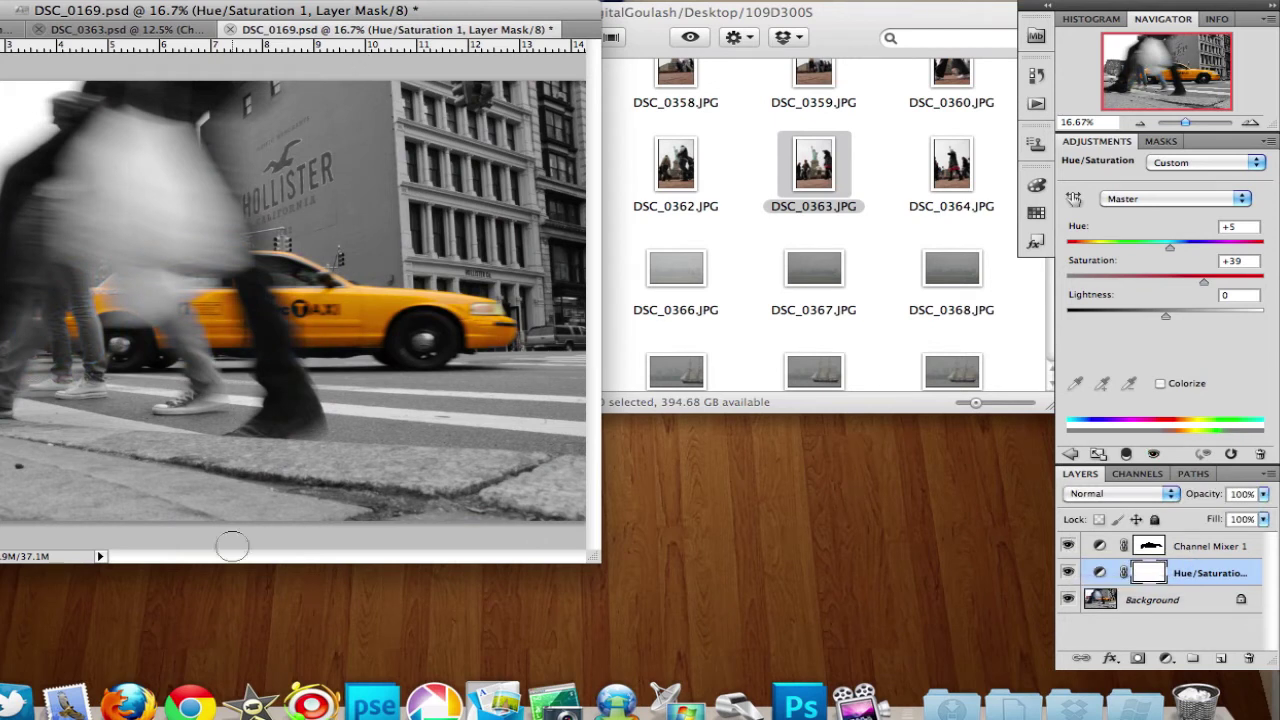
Step: Open DSC_0363.JPG from the 109D300S folder in Photoshop Elements
{"action": "left_click", "coordinate": [376, 704]}
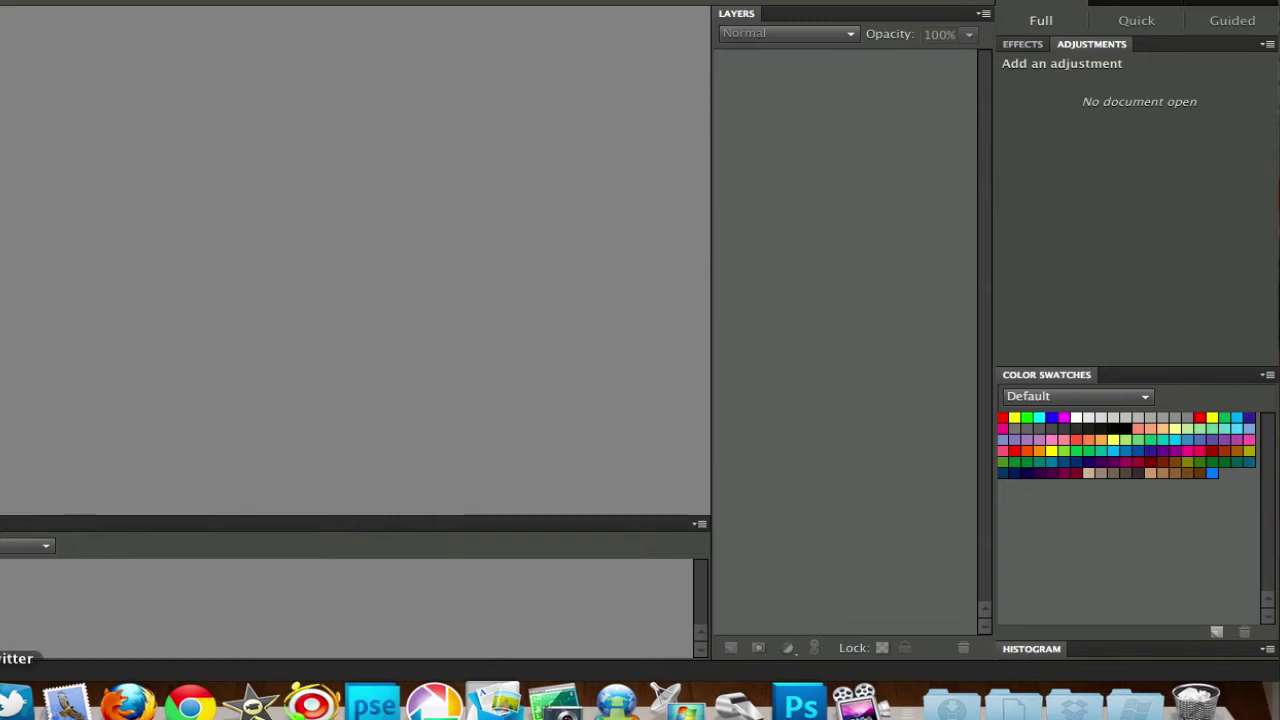
{"action": "key", "text": "ctrl+Left"}
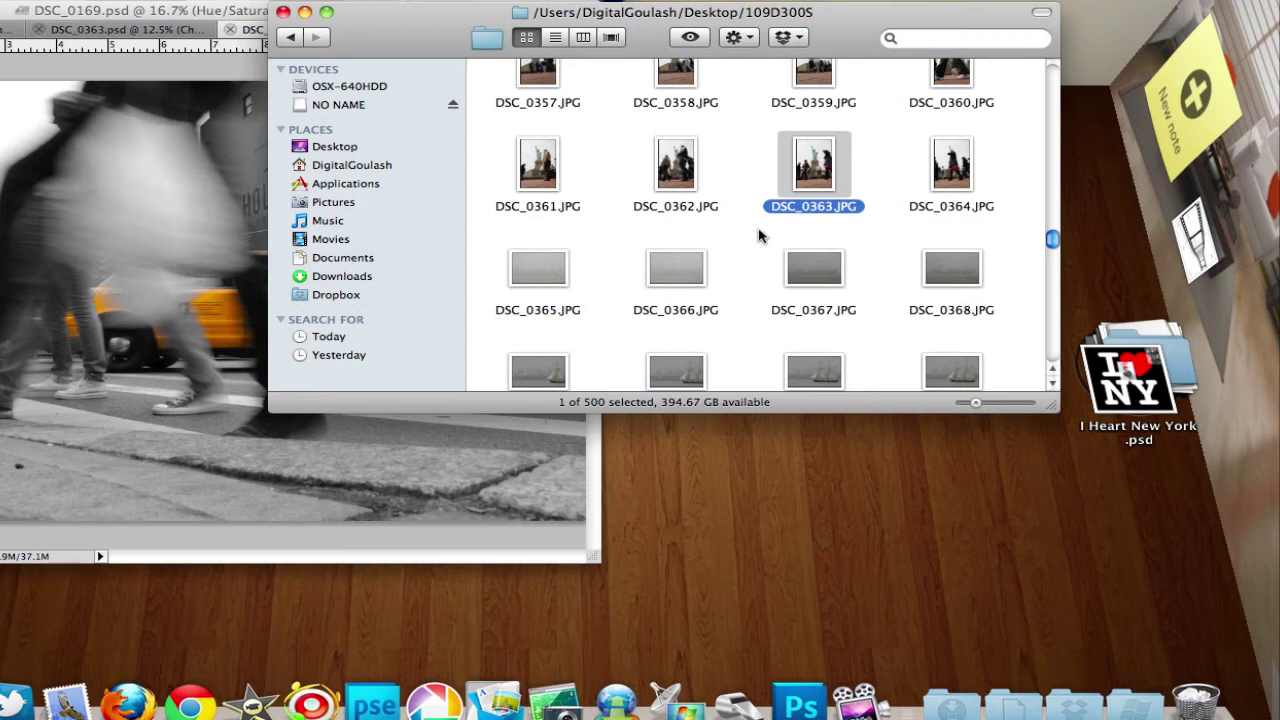
{"action": "left_click_drag", "start_coordinate": [820, 200], "coordinate": [372, 700]}
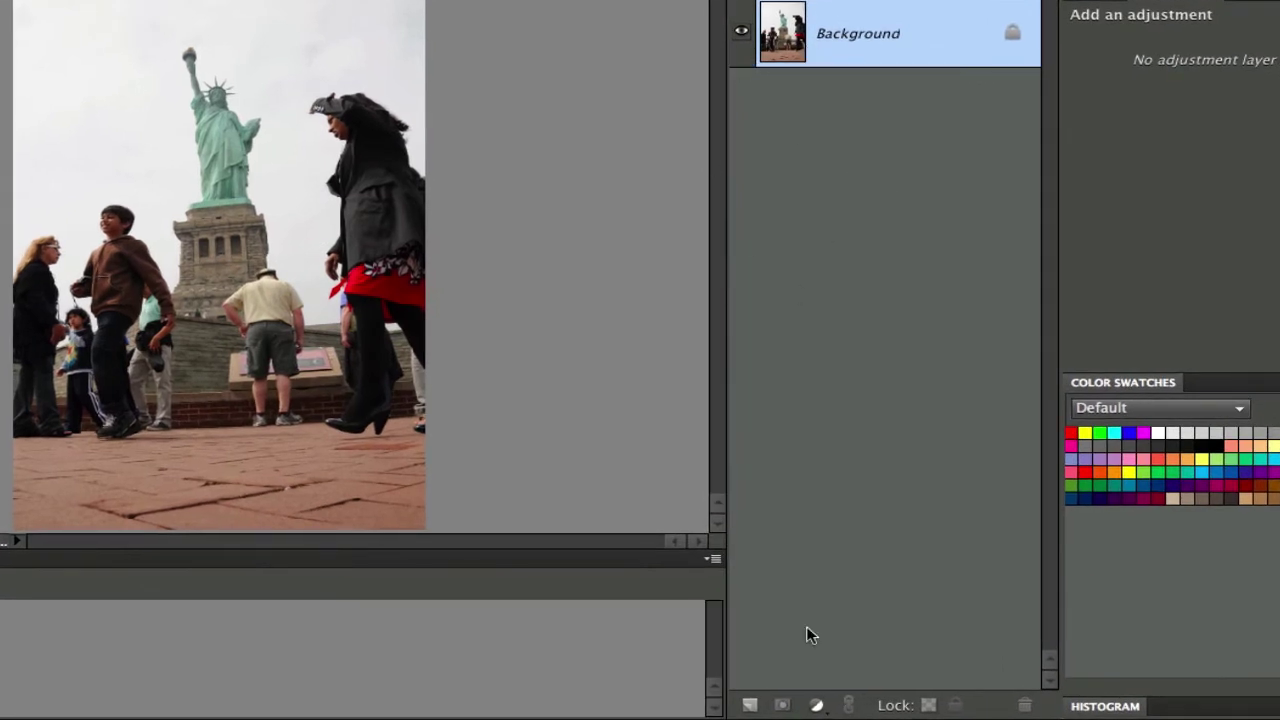
Step: Add a Hue/Saturation adjustment layer and sample the statue's green tones for the Cyans range
{"action": "left_click", "coordinate": [818, 703]}
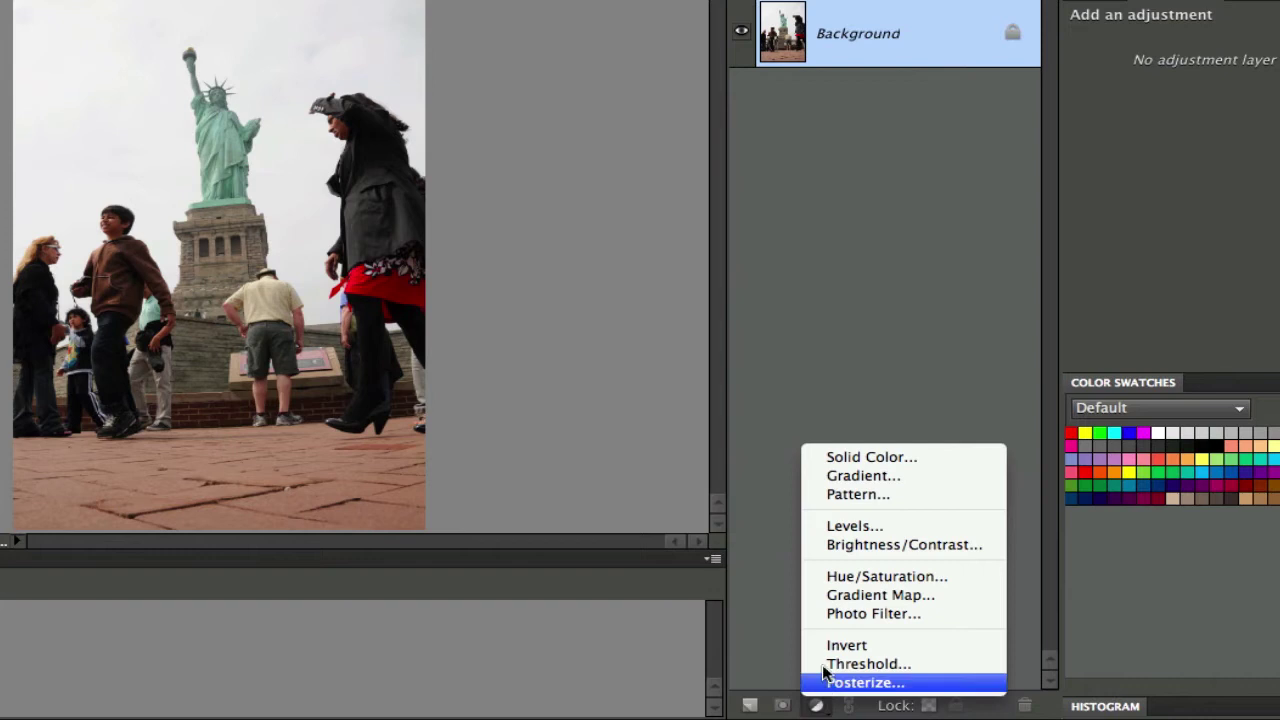
{"action": "left_click", "coordinate": [843, 578]}
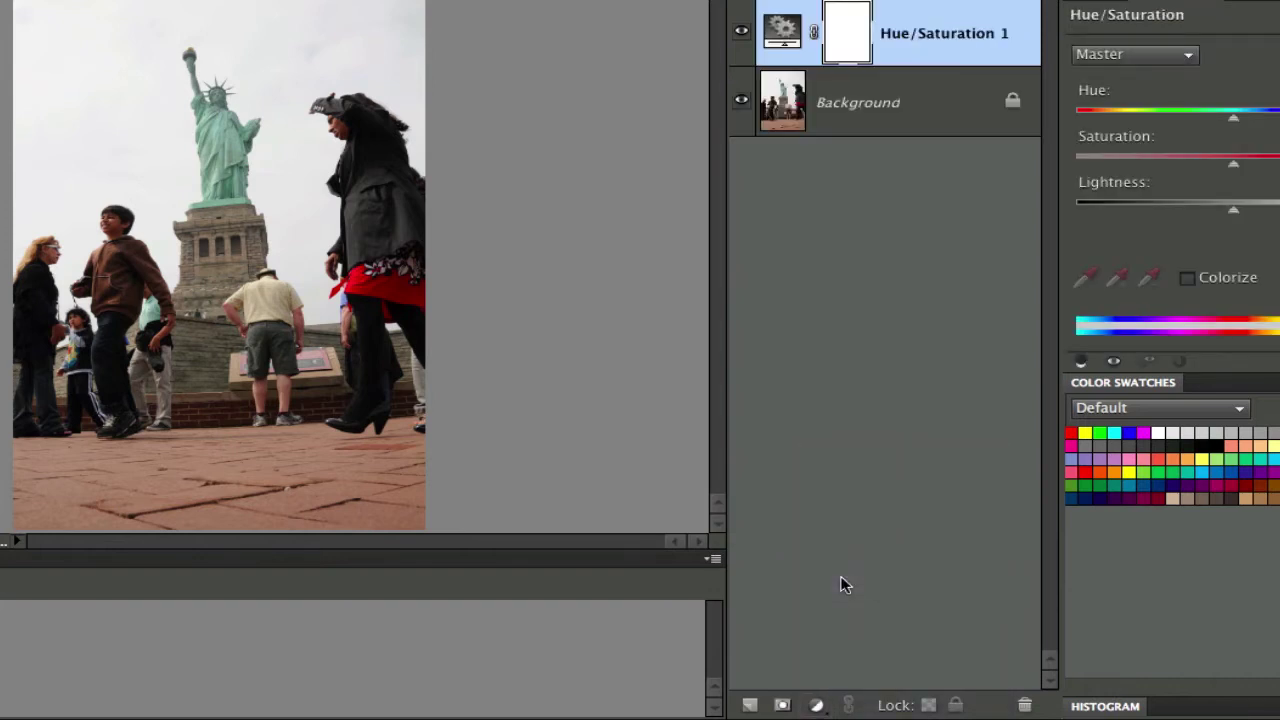
{"action": "left_click", "coordinate": [1130, 57]}
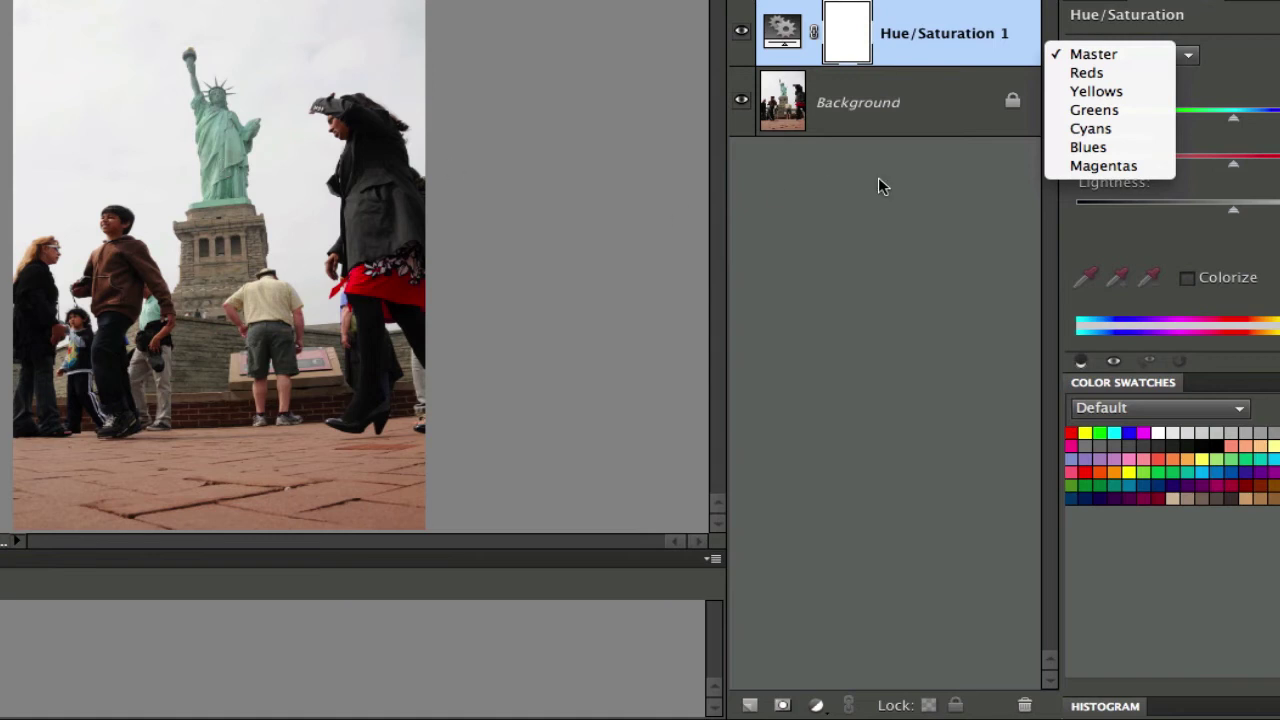
{"action": "left_click", "coordinate": [1085, 130]}
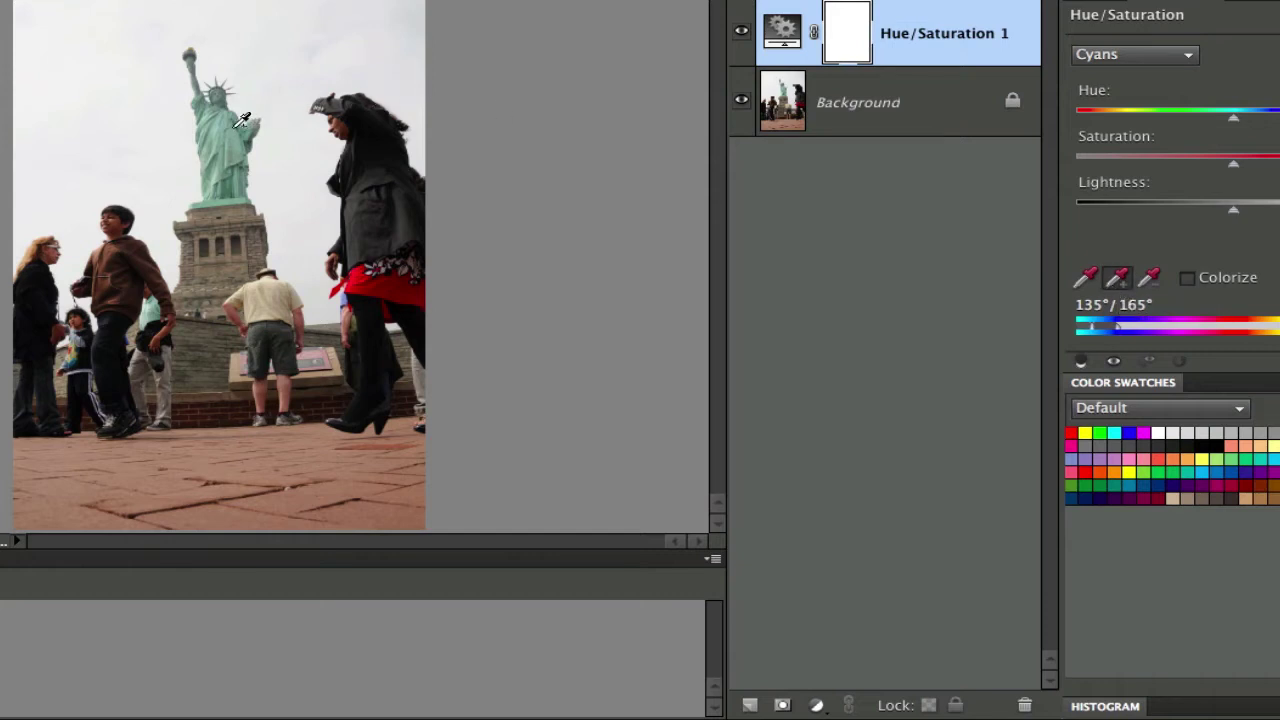
{"action": "left_click_drag", "start_coordinate": [242, 119], "coordinate": [233, 175]}
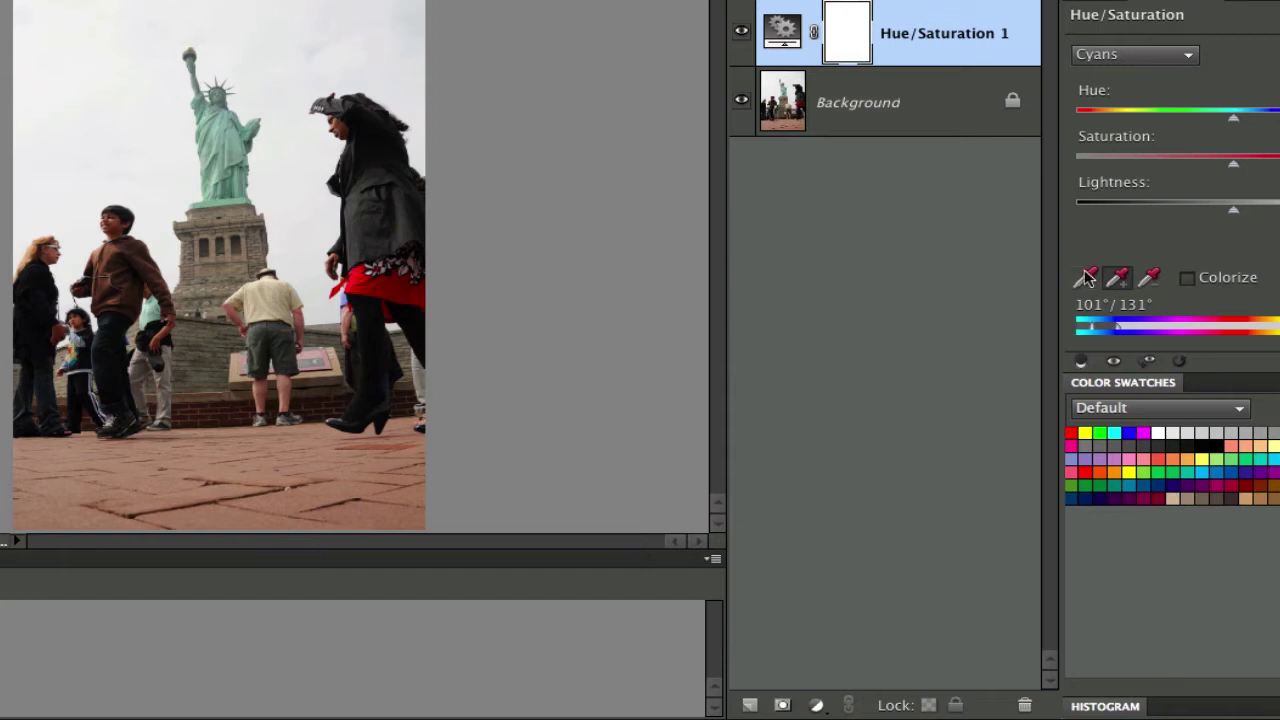
Step: Reduce the saturation of the Magentas and Blues ranges to the minimum
{"action": "left_click", "coordinate": [1179, 63]}
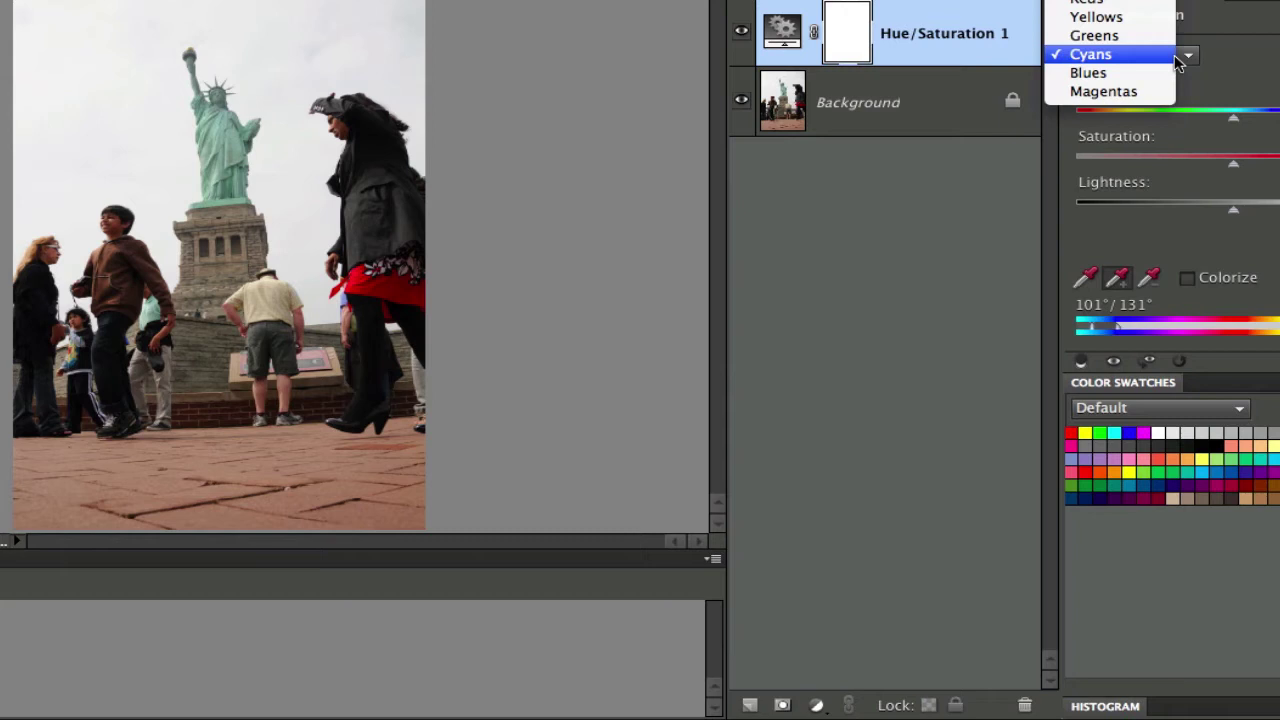
{"action": "left_click", "coordinate": [1128, 91]}
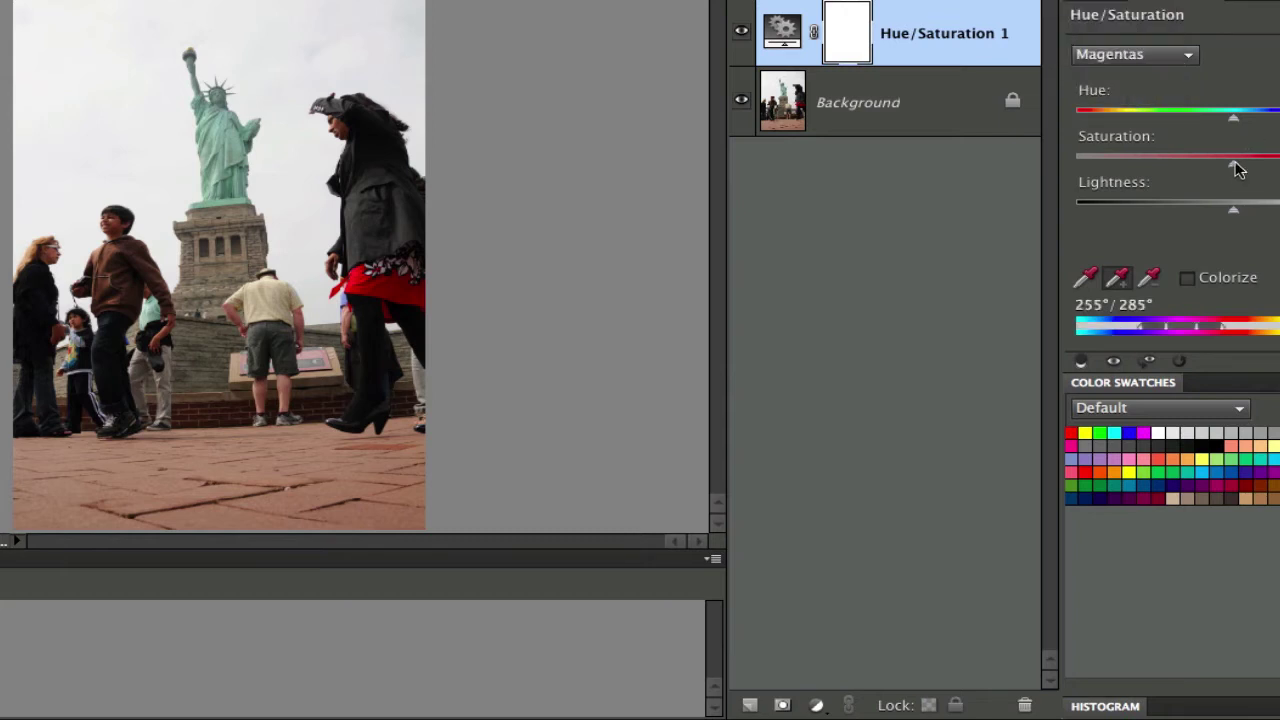
{"action": "left_click_drag", "start_coordinate": [1235, 164], "coordinate": [1068, 171]}
{"action": "left_click", "coordinate": [1175, 60]}
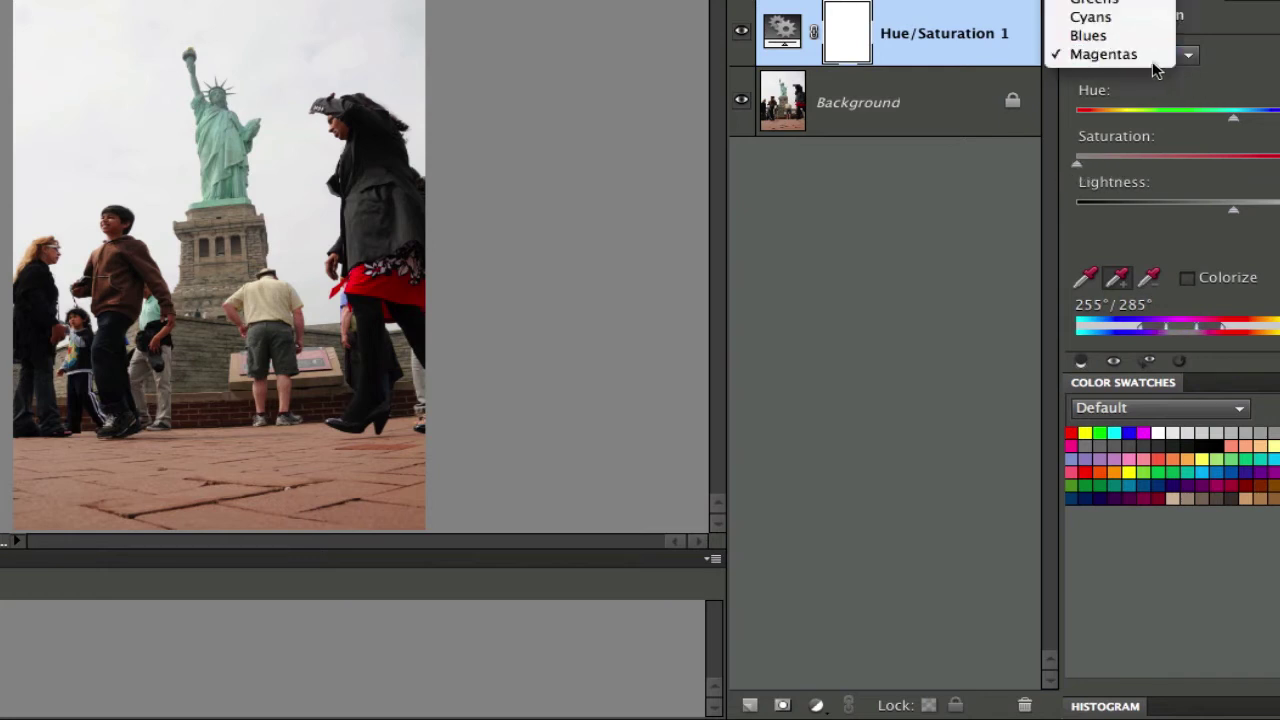
{"action": "left_click", "coordinate": [1141, 40]}
{"action": "left_click_drag", "start_coordinate": [1233, 166], "coordinate": [1088, 163]}
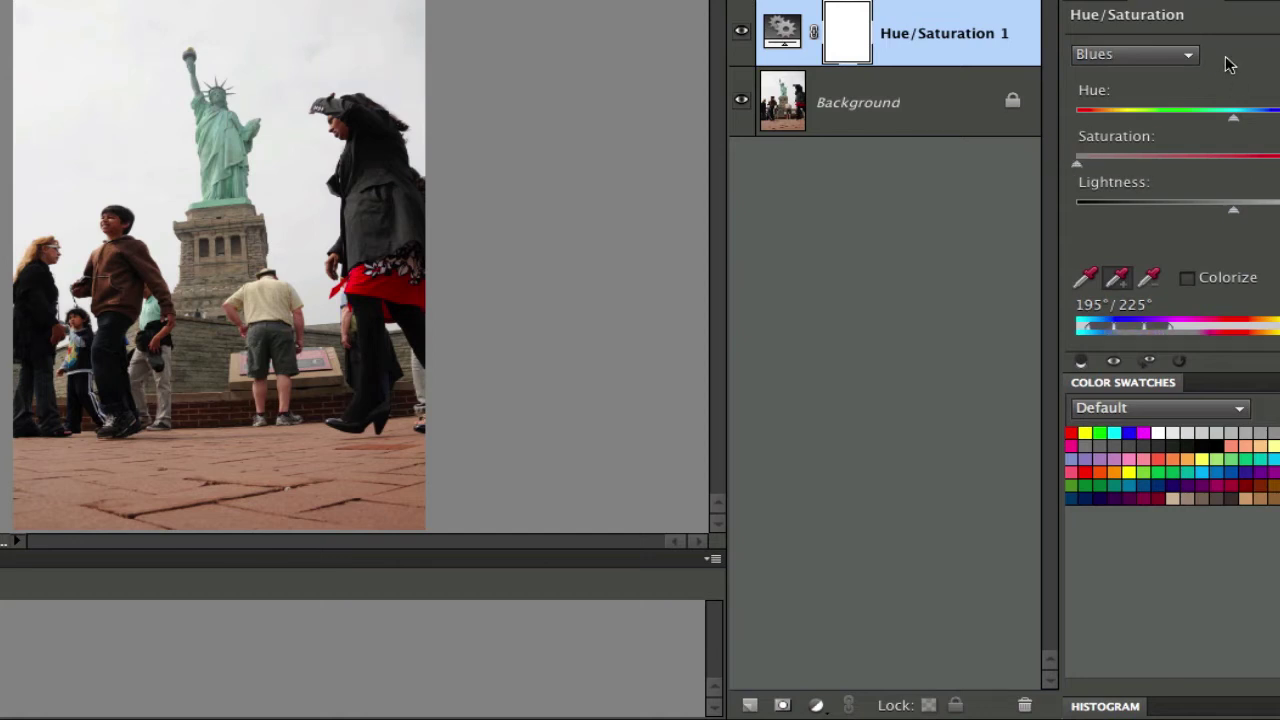
Step: Reduce the saturation of the Greens and Yellows ranges to the minimum
{"action": "left_click", "coordinate": [1191, 57]}
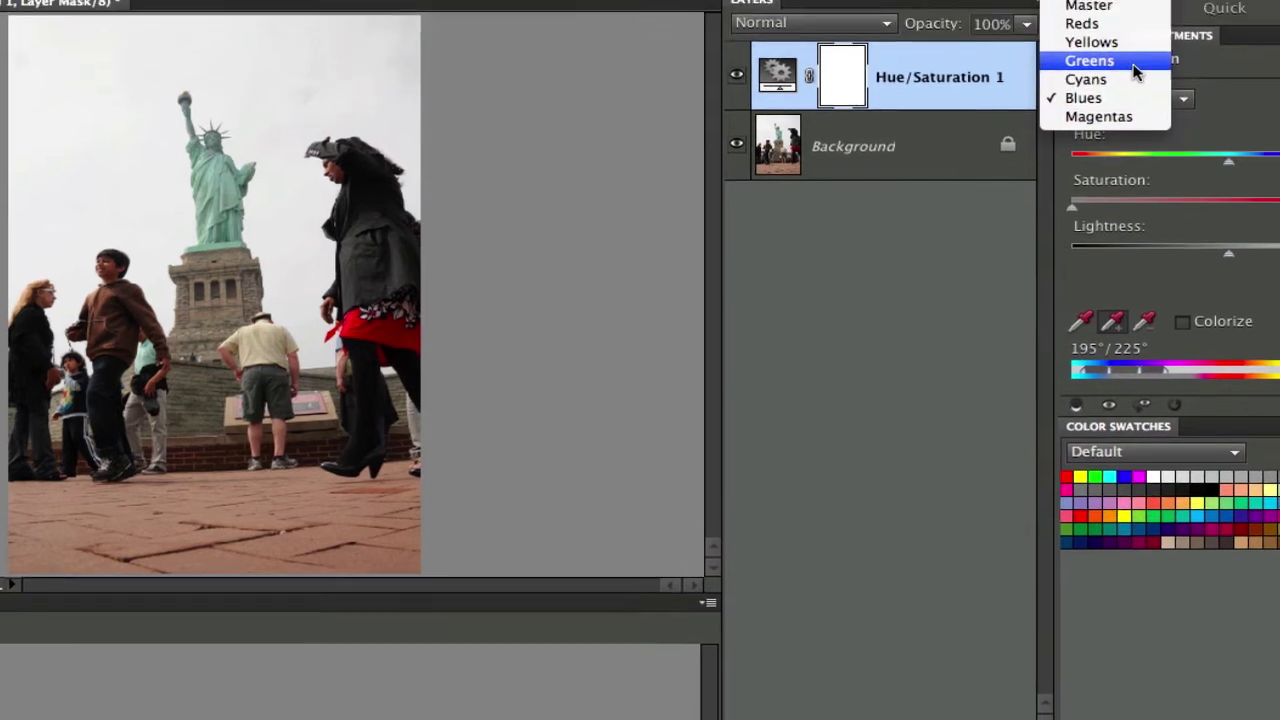
{"action": "left_click", "coordinate": [1140, 17]}
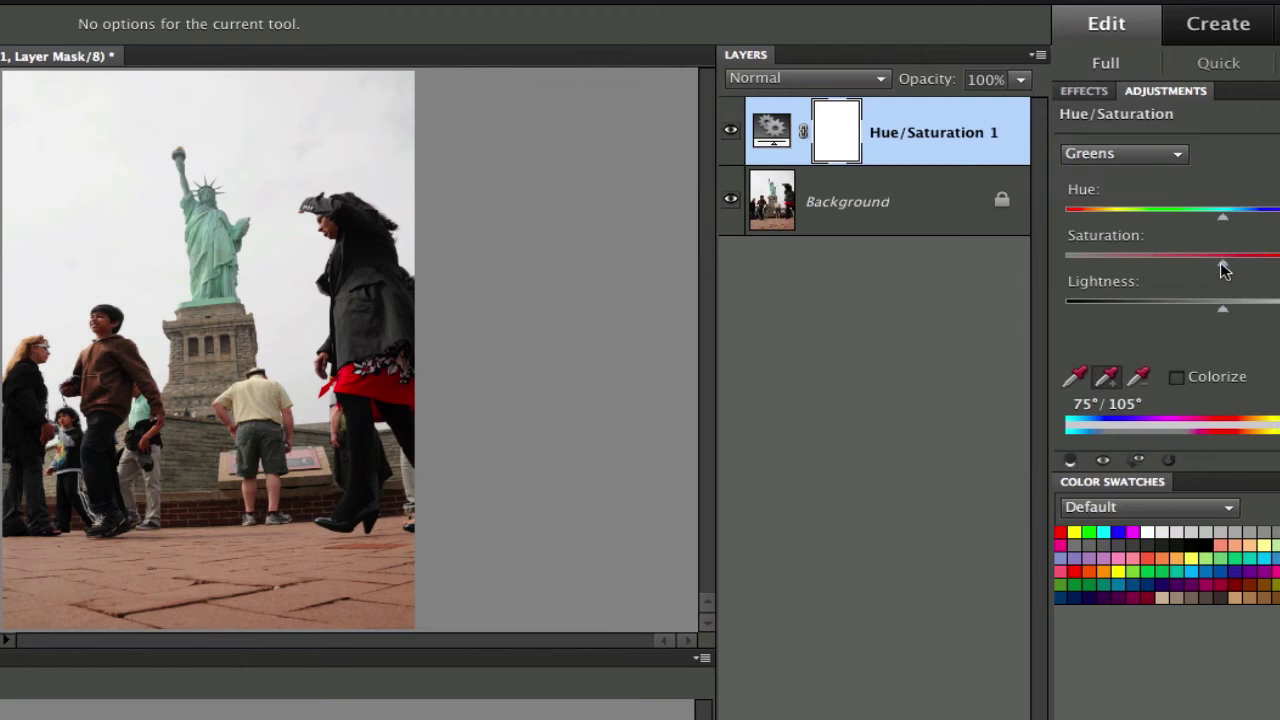
{"action": "left_click_drag", "start_coordinate": [1222, 268], "coordinate": [1052, 254]}
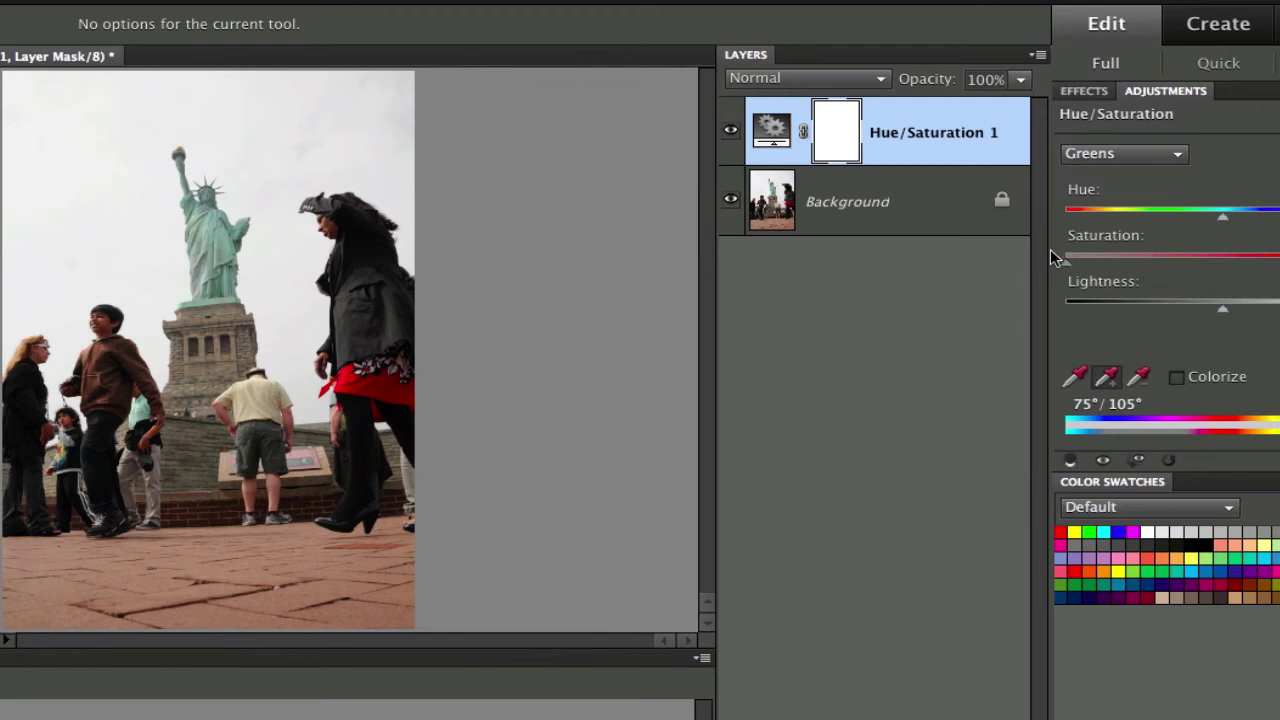
{"action": "left_click", "coordinate": [1165, 155]}
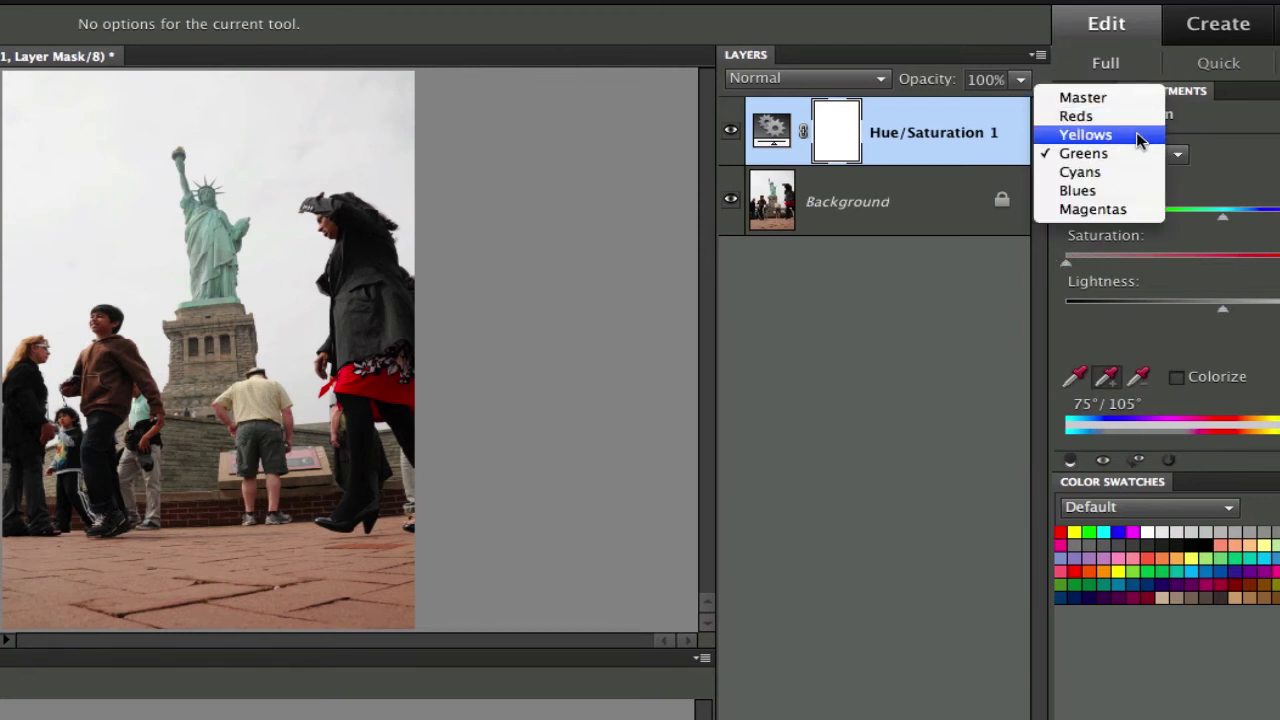
{"action": "left_click", "coordinate": [1136, 132]}
{"action": "left_click_drag", "start_coordinate": [1228, 270], "coordinate": [1038, 278]}
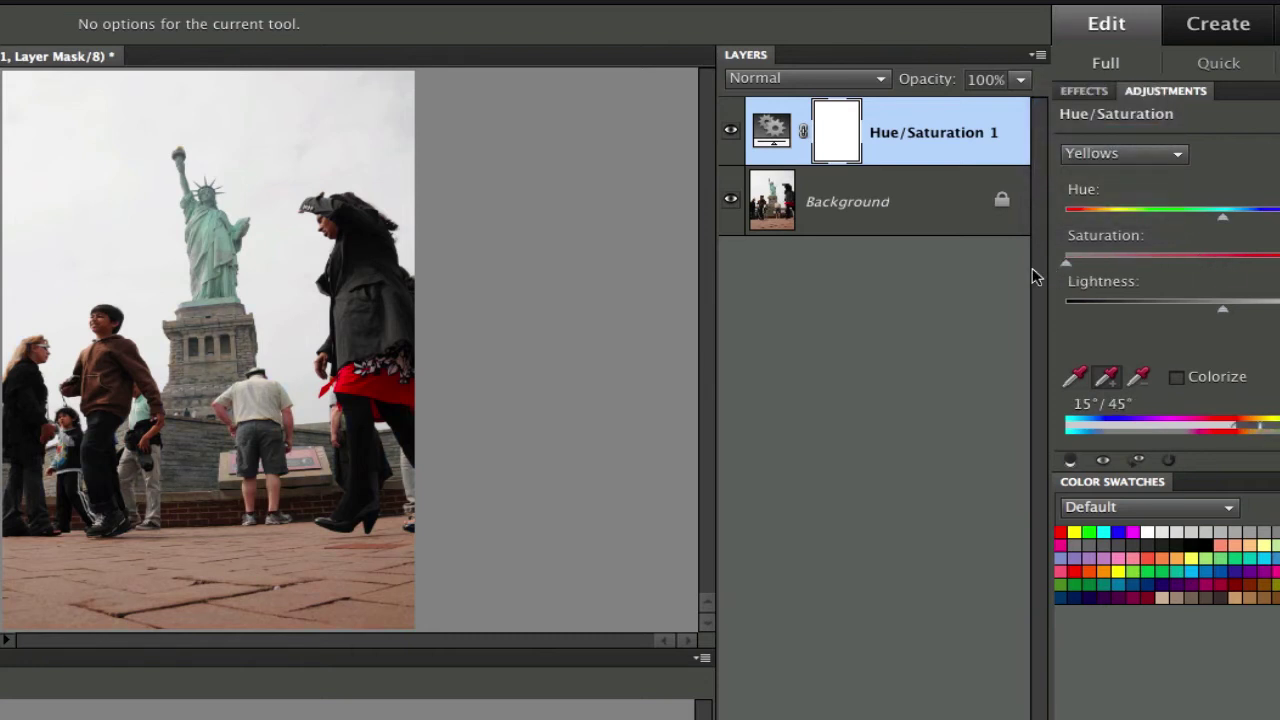
Step: Fully desaturate the Reds range in the Hue/Saturation adjustment
{"action": "left_click", "coordinate": [1158, 161]}
{"action": "left_click", "coordinate": [1124, 137]}
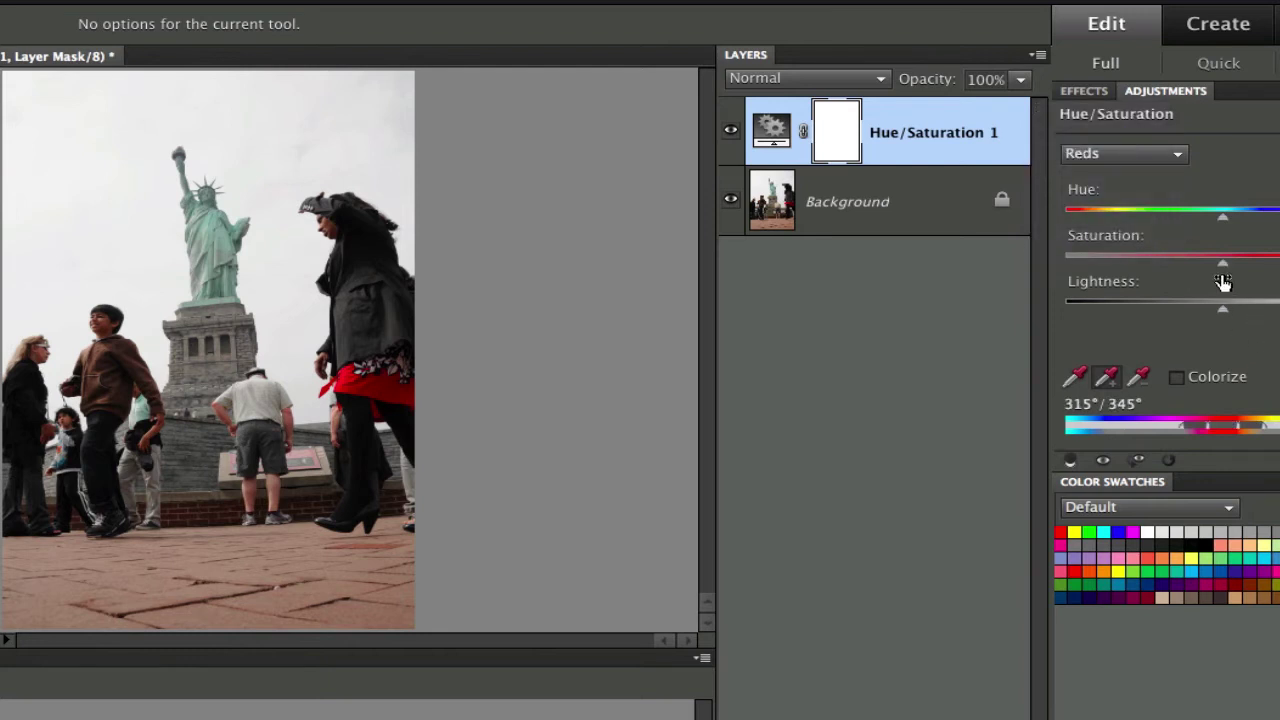
{"action": "left_click_drag", "start_coordinate": [1222, 263], "coordinate": [1060, 277]}
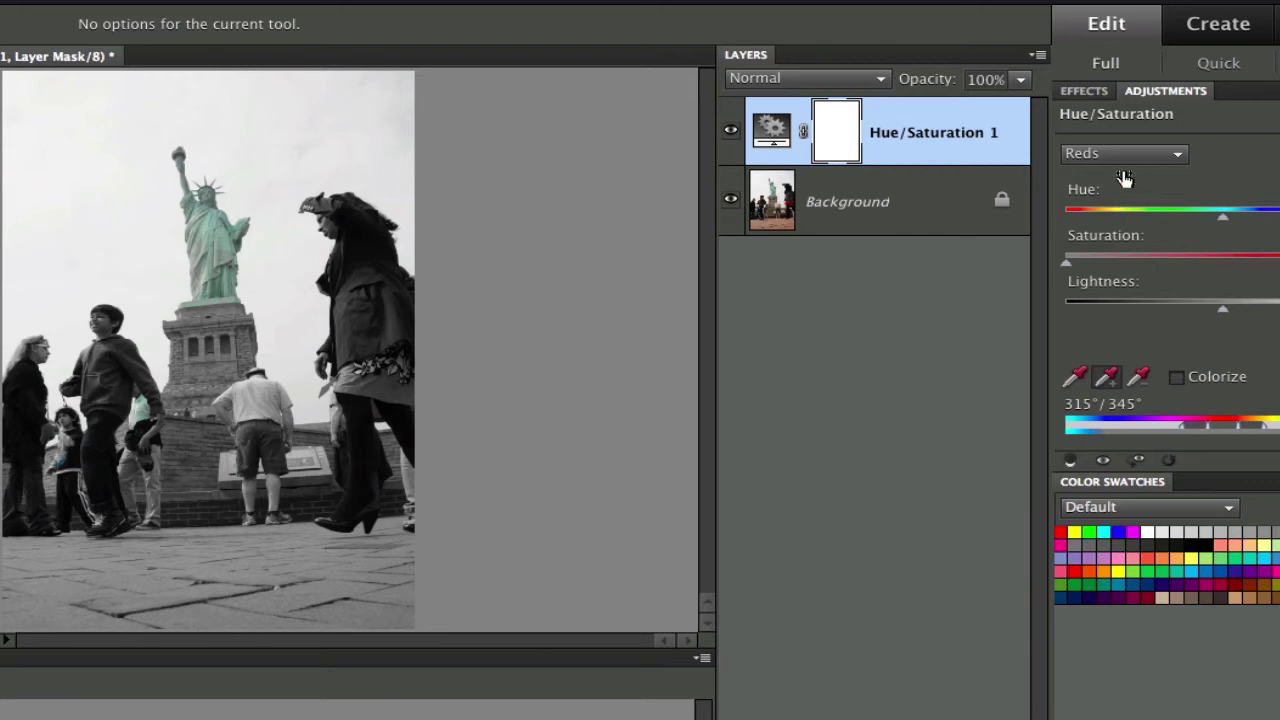
Step: Return to the Cyans range and add more of the statue's tones to it with the add-to-sample eyedropper
{"action": "left_click", "coordinate": [1150, 159]}
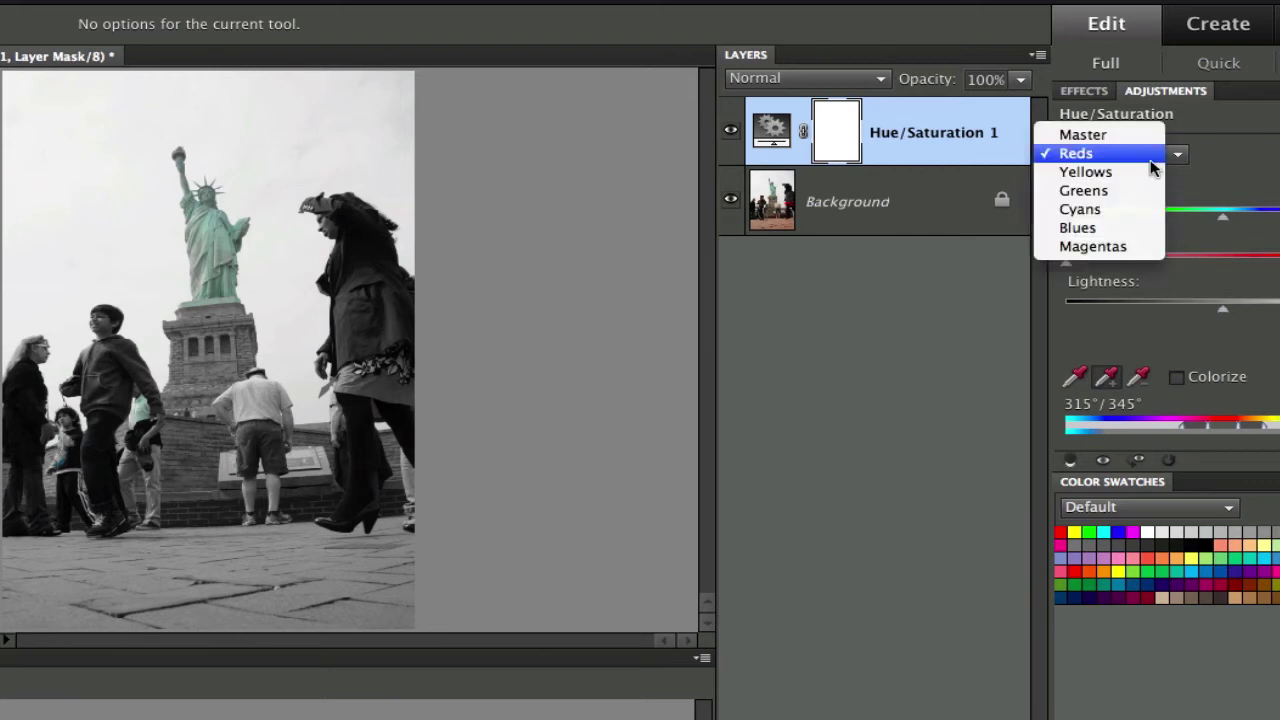
{"action": "left_click", "coordinate": [1134, 209]}
{"action": "left_click", "coordinate": [1108, 385]}
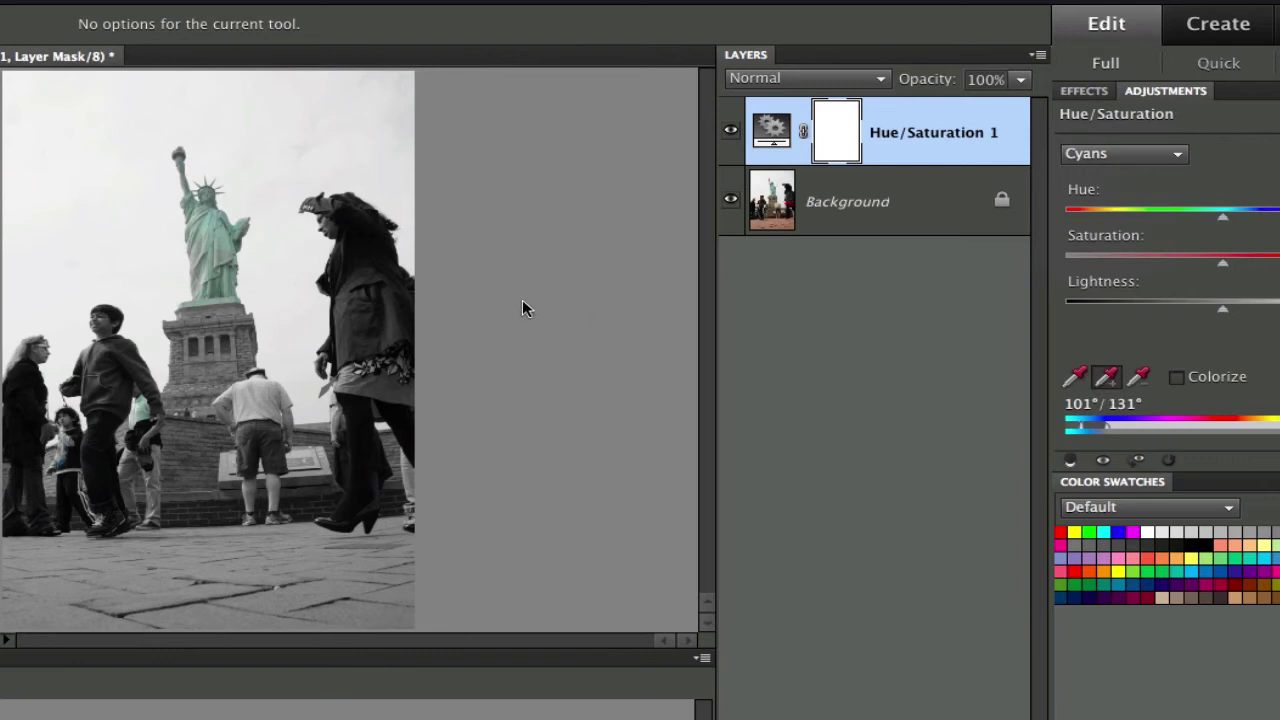
{"action": "left_click", "coordinate": [194, 278]}
{"action": "left_click", "coordinate": [195, 260]}
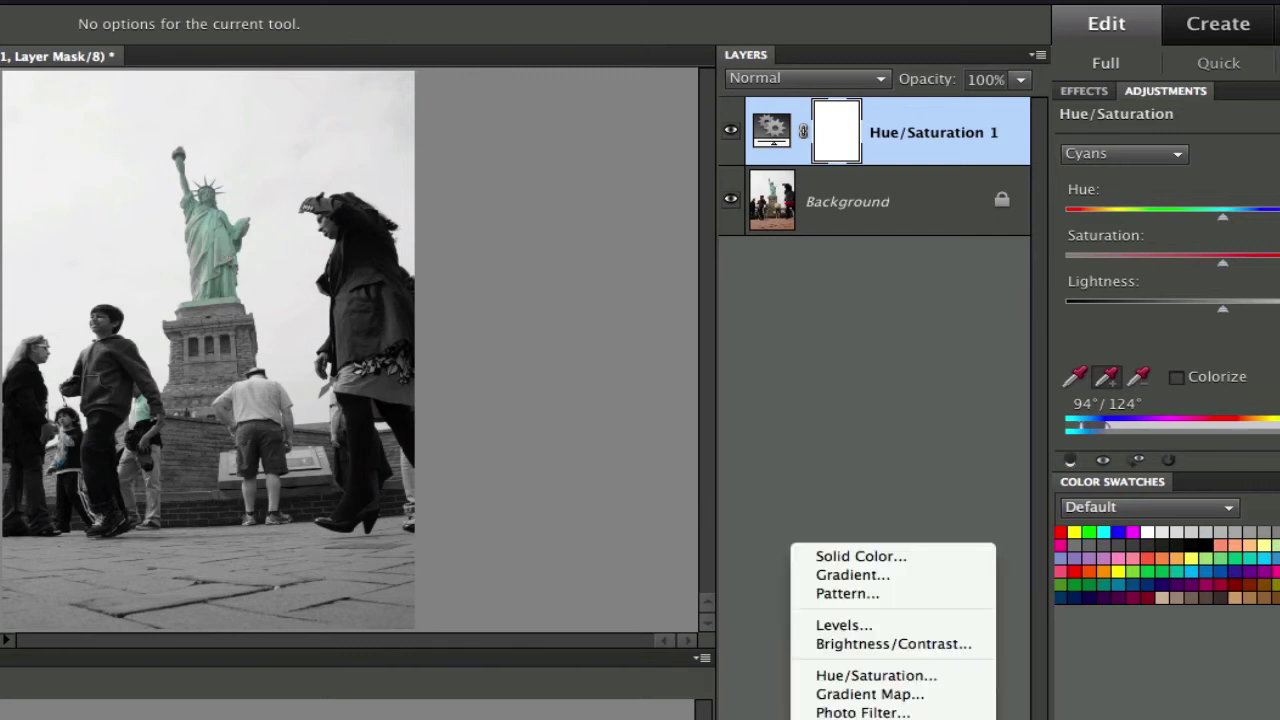
Step: Add a second Hue/Saturation adjustment layer and reduce its Master saturation to the minimum
{"action": "left_click", "coordinate": [828, 678]}
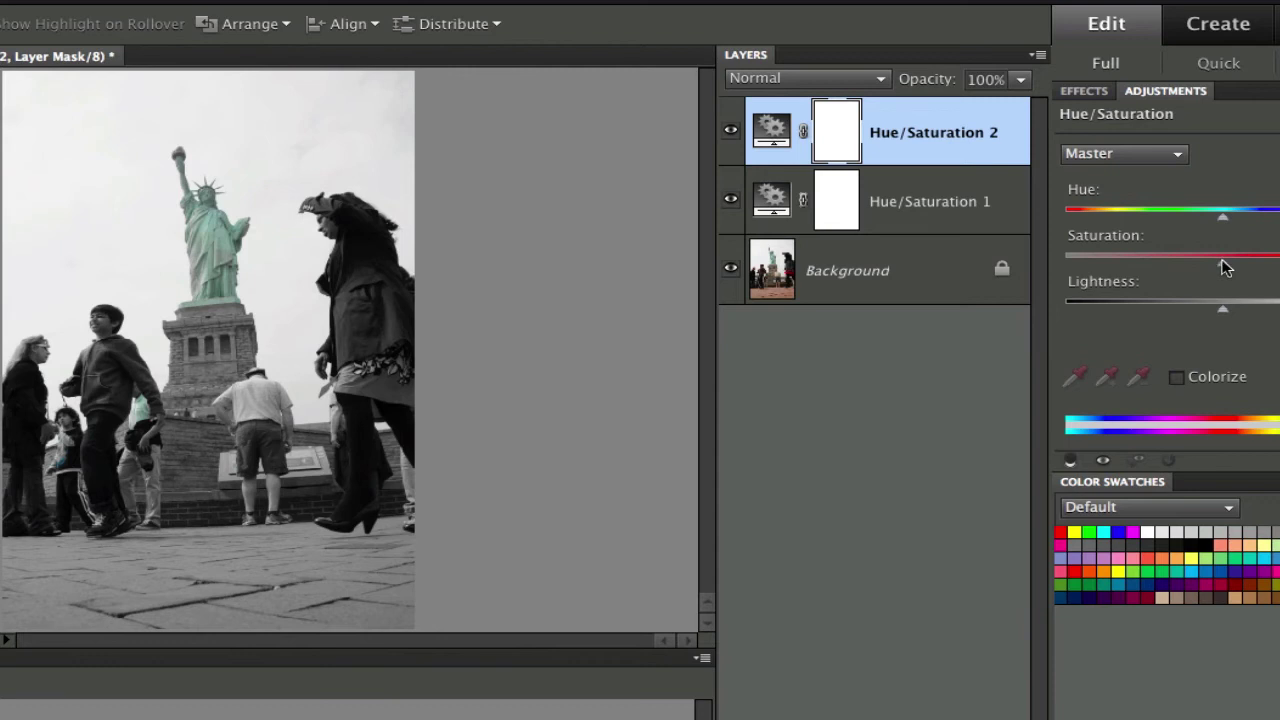
{"action": "left_click_drag", "start_coordinate": [1221, 261], "coordinate": [1051, 259]}
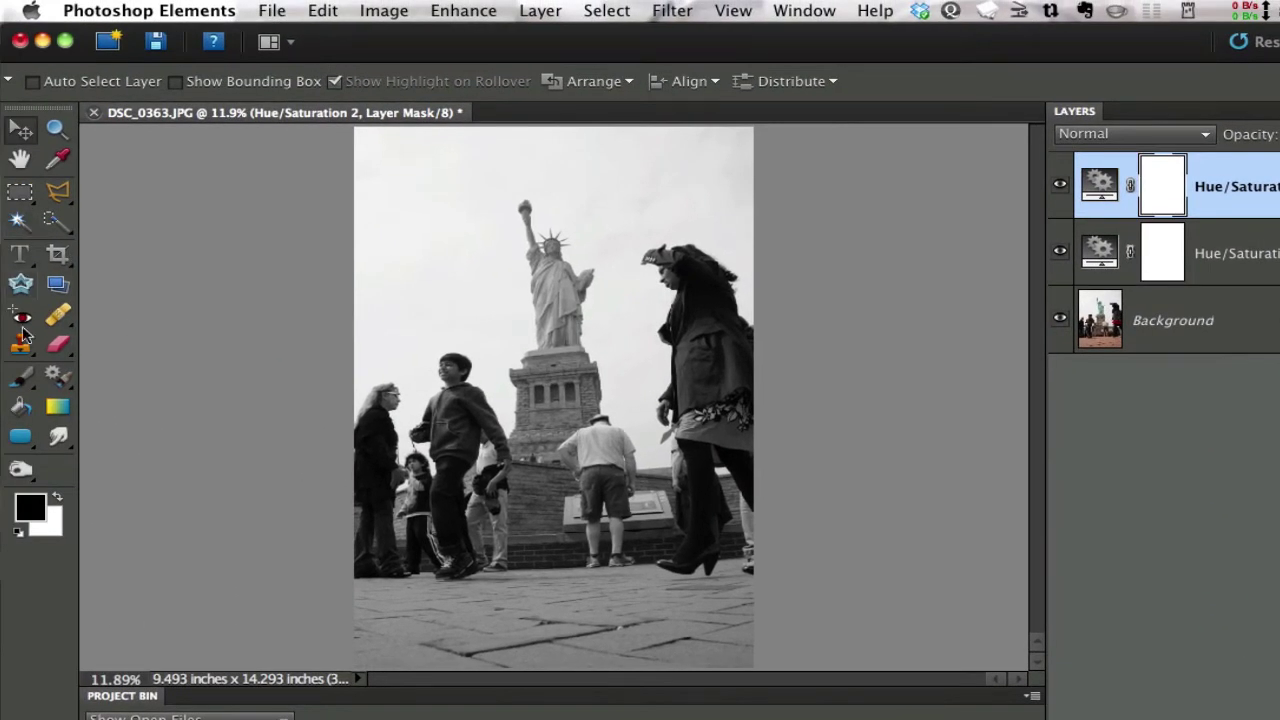
Step: Paint black with the Brush over the statue on the Hue/Saturation 2 mask, and toggle that layer's visibility to compare the result
{"action": "left_click", "coordinate": [23, 383]}
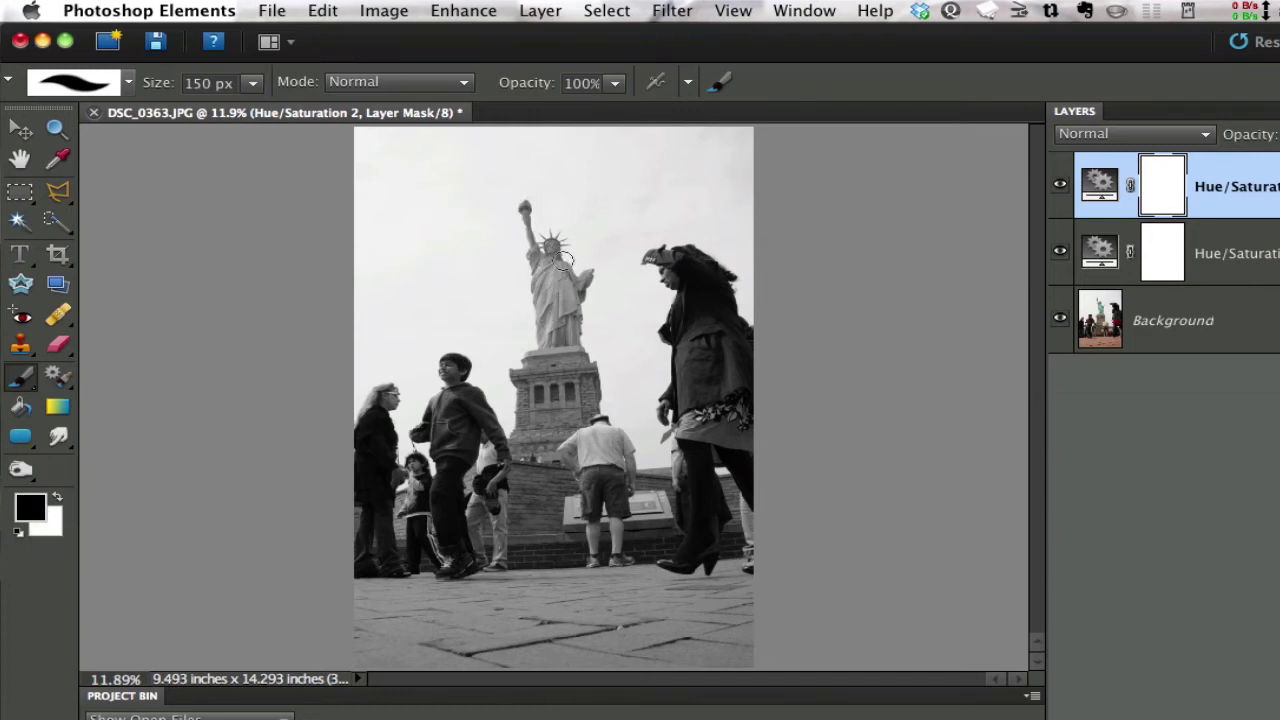
{"action": "mouse_move", "coordinate": [523, 242]}
{"action": "left_mouse_down"}
{"action": "mouse_move", "coordinate": [536, 279]}
{"action": "mouse_move", "coordinate": [577, 258]}
{"action": "mouse_move", "coordinate": [531, 245]}
{"action": "mouse_move", "coordinate": [592, 289]}
{"action": "mouse_move", "coordinate": [598, 269]}
{"action": "mouse_move", "coordinate": [581, 329]}
{"action": "mouse_move", "coordinate": [532, 353]}
{"action": "left_mouse_up"}
{"action": "mouse_move", "coordinate": [568, 308]}
{"action": "left_mouse_down"}
{"action": "mouse_move", "coordinate": [585, 322]}
{"action": "mouse_move", "coordinate": [563, 298]}
{"action": "left_mouse_up"}
{"action": "mouse_move", "coordinate": [531, 226]}
{"action": "left_mouse_down"}
{"action": "mouse_move", "coordinate": [524, 256]}
{"action": "mouse_move", "coordinate": [545, 282]}
{"action": "mouse_move", "coordinate": [590, 267]}
{"action": "mouse_move", "coordinate": [562, 294]}
{"action": "left_mouse_up"}
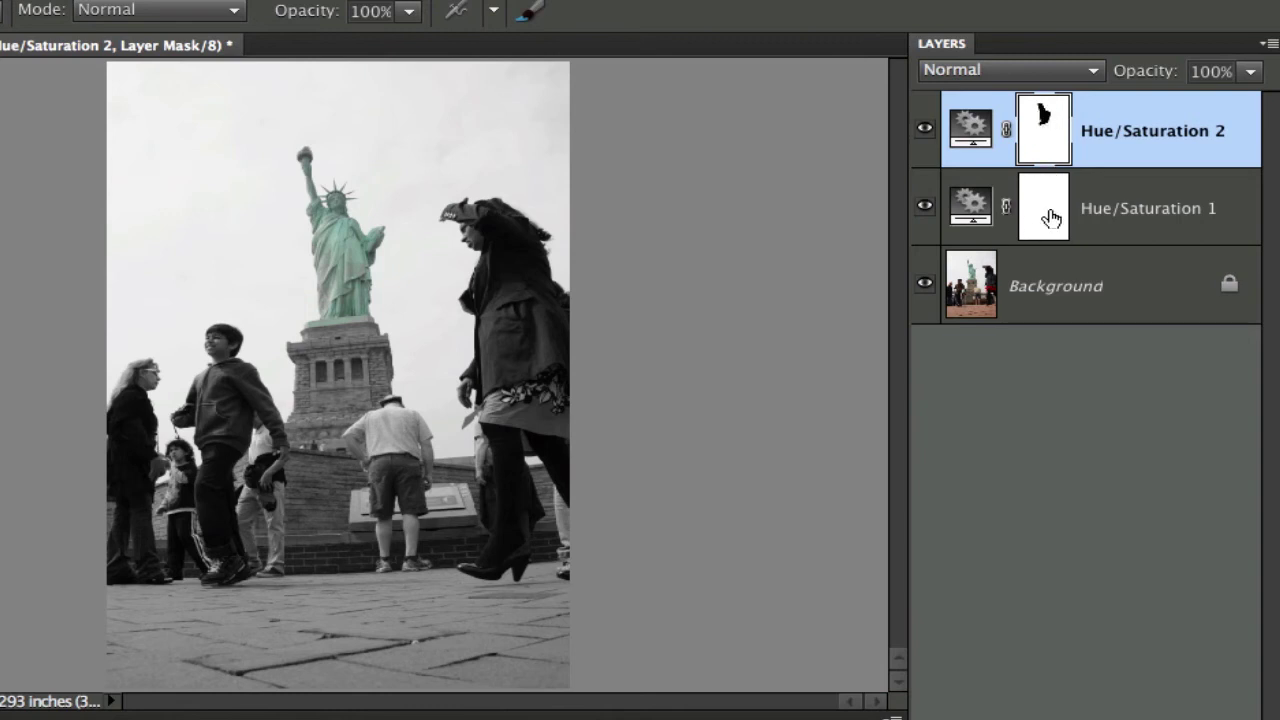
{"action": "left_click", "coordinate": [925, 130]}
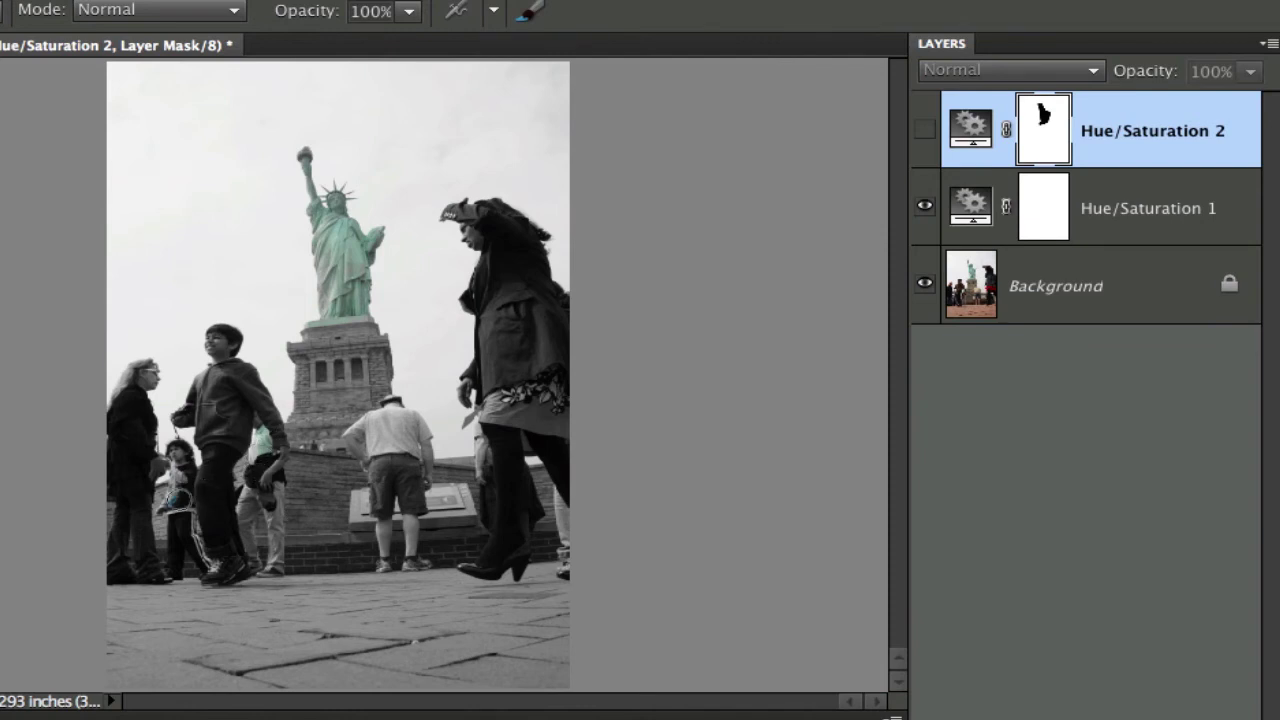
{"action": "left_click", "coordinate": [926, 131]}
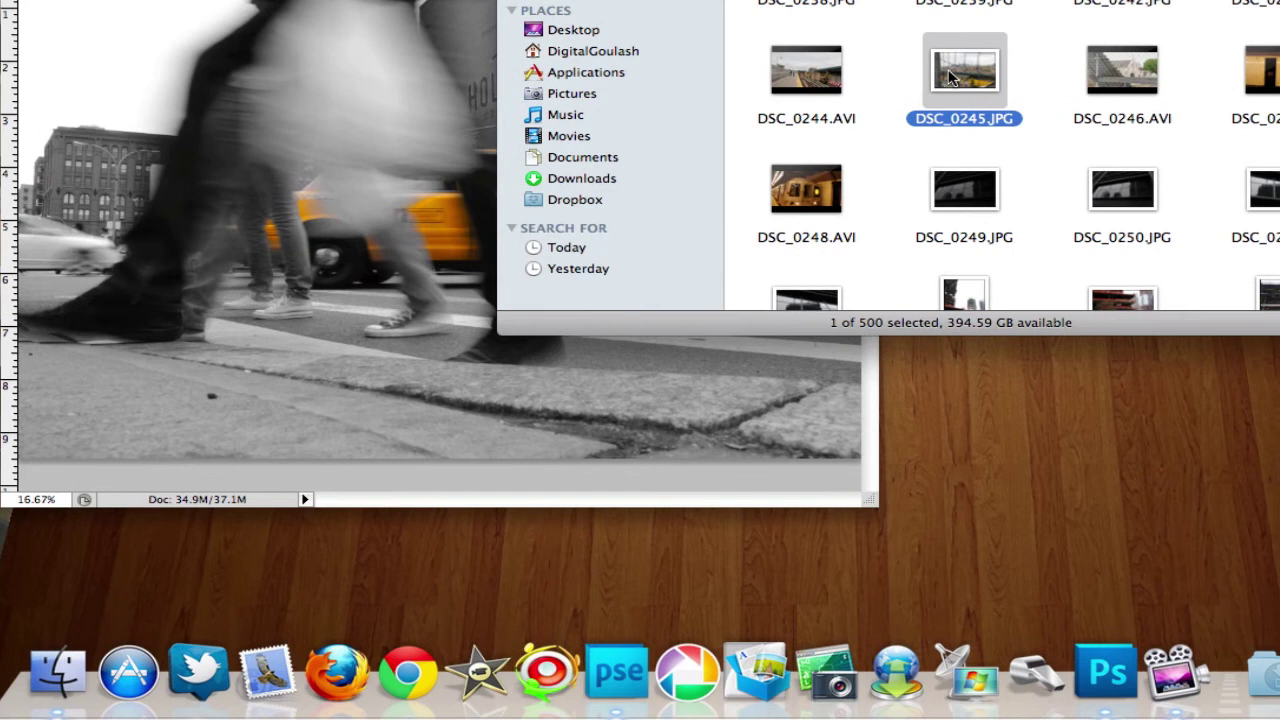
Step: Open the train photo DSC_0245.JPG from the desktop folder in Photoshop Elements
{"action": "left_click_drag", "start_coordinate": [952, 78], "coordinate": [601, 665]}
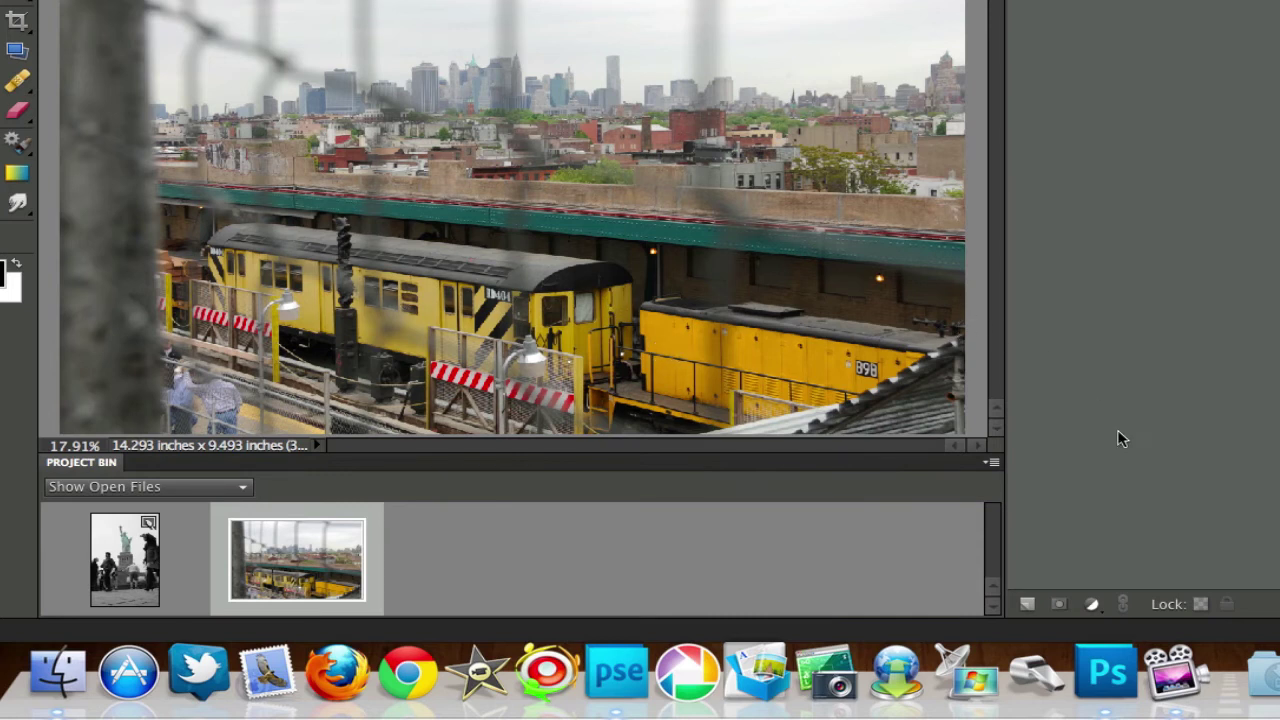
Step: Add a Hue/Saturation adjustment layer and add the yellow train's tones to its Yellows range with the add-to-sample eyedropper
{"action": "left_click", "coordinate": [1092, 604]}
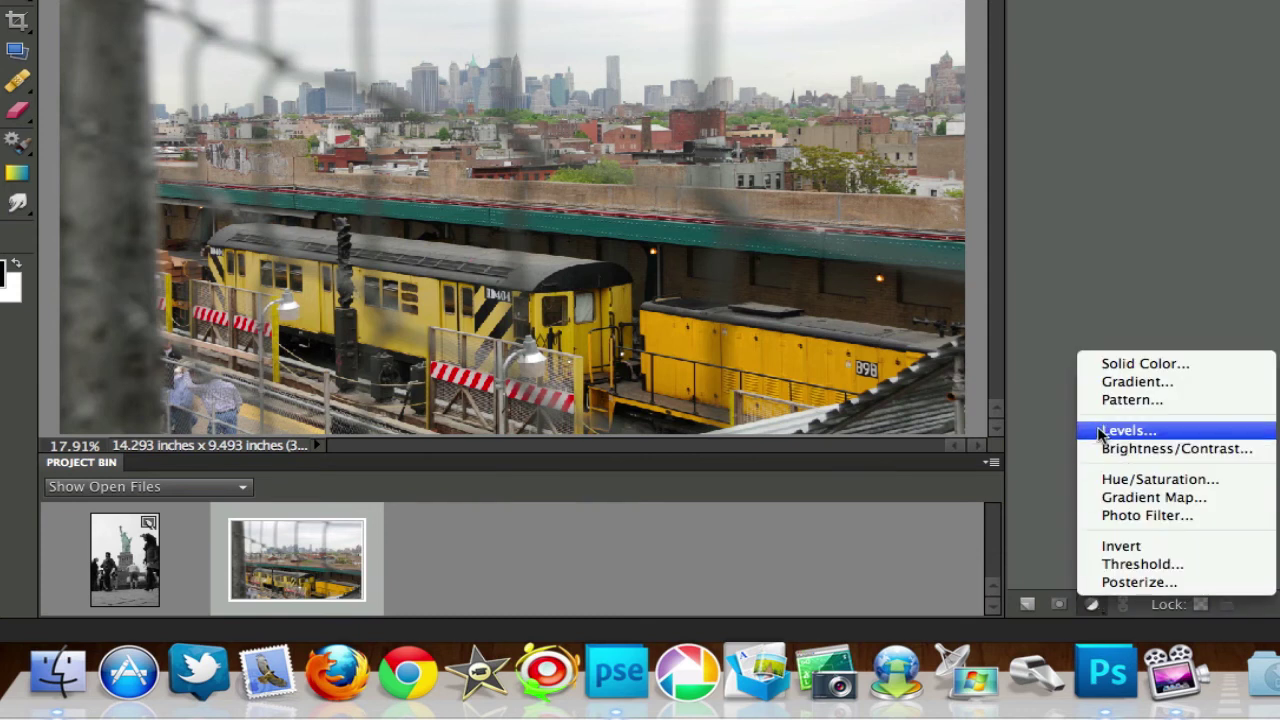
{"action": "left_click", "coordinate": [1104, 479]}
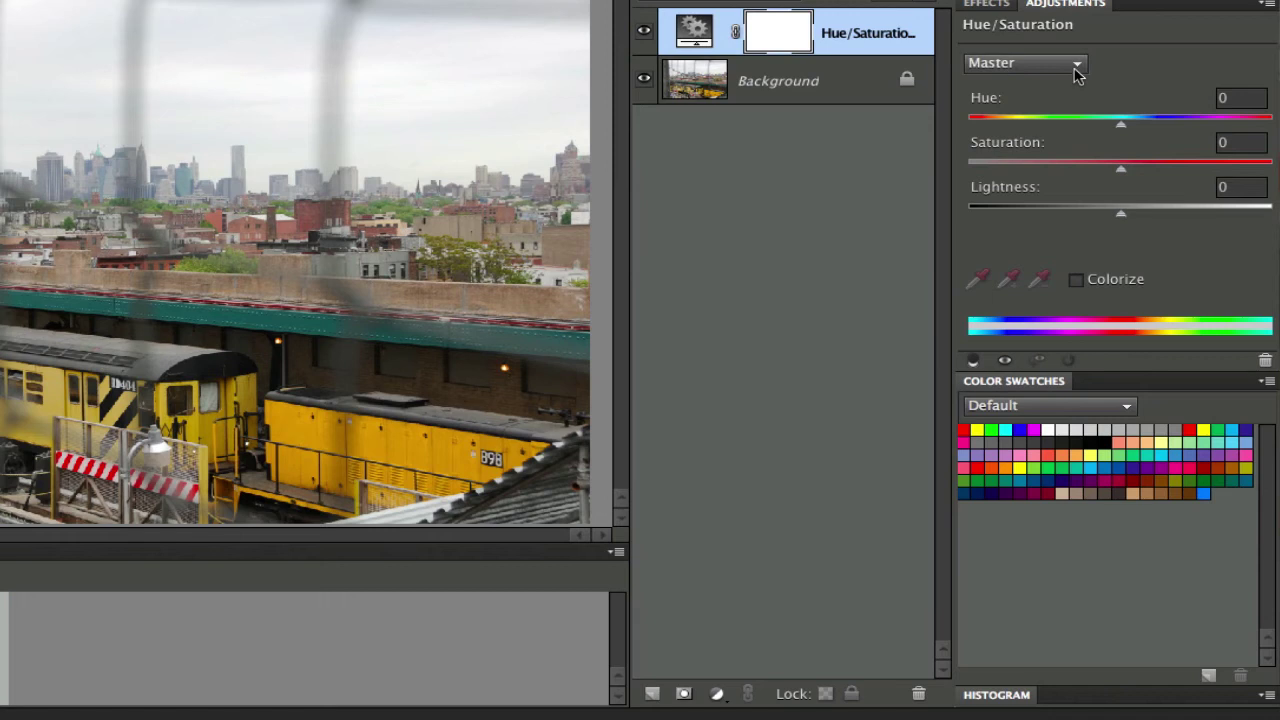
{"action": "left_click", "coordinate": [1076, 70]}
{"action": "left_click", "coordinate": [1049, 98]}
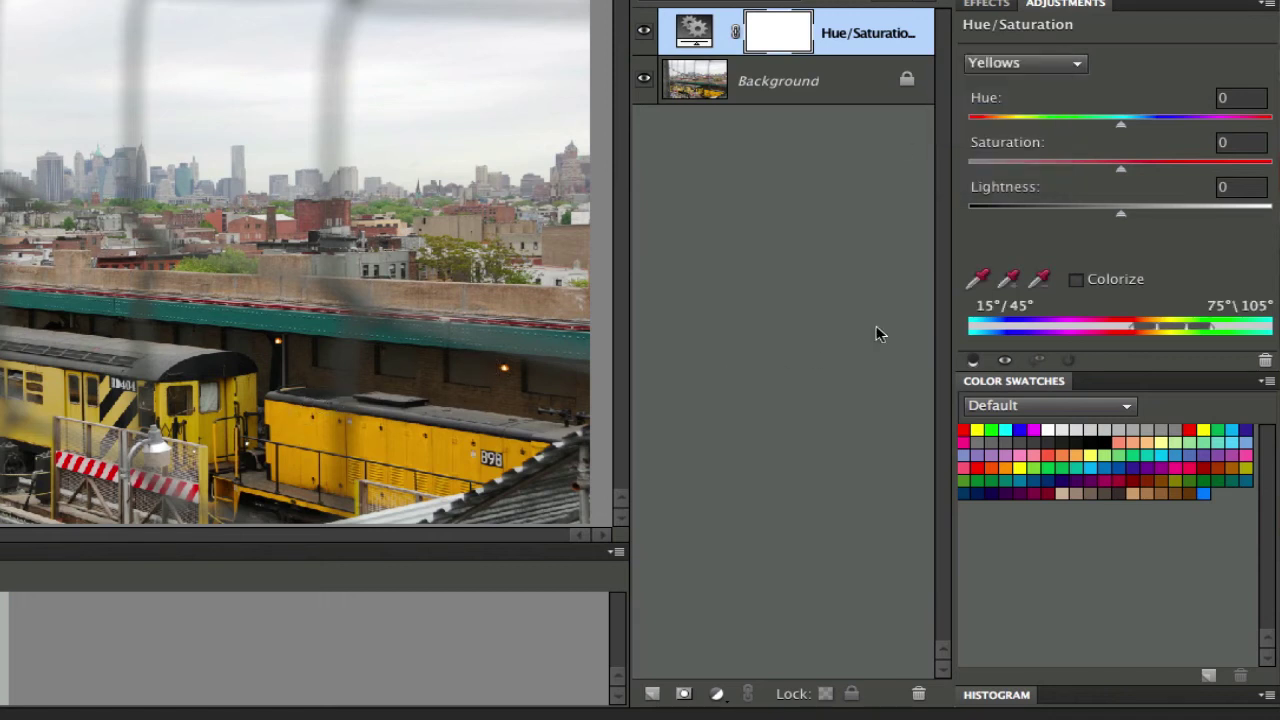
{"action": "left_click", "coordinate": [1010, 280]}
{"action": "left_click_drag", "start_coordinate": [430, 440], "coordinate": [342, 440]}
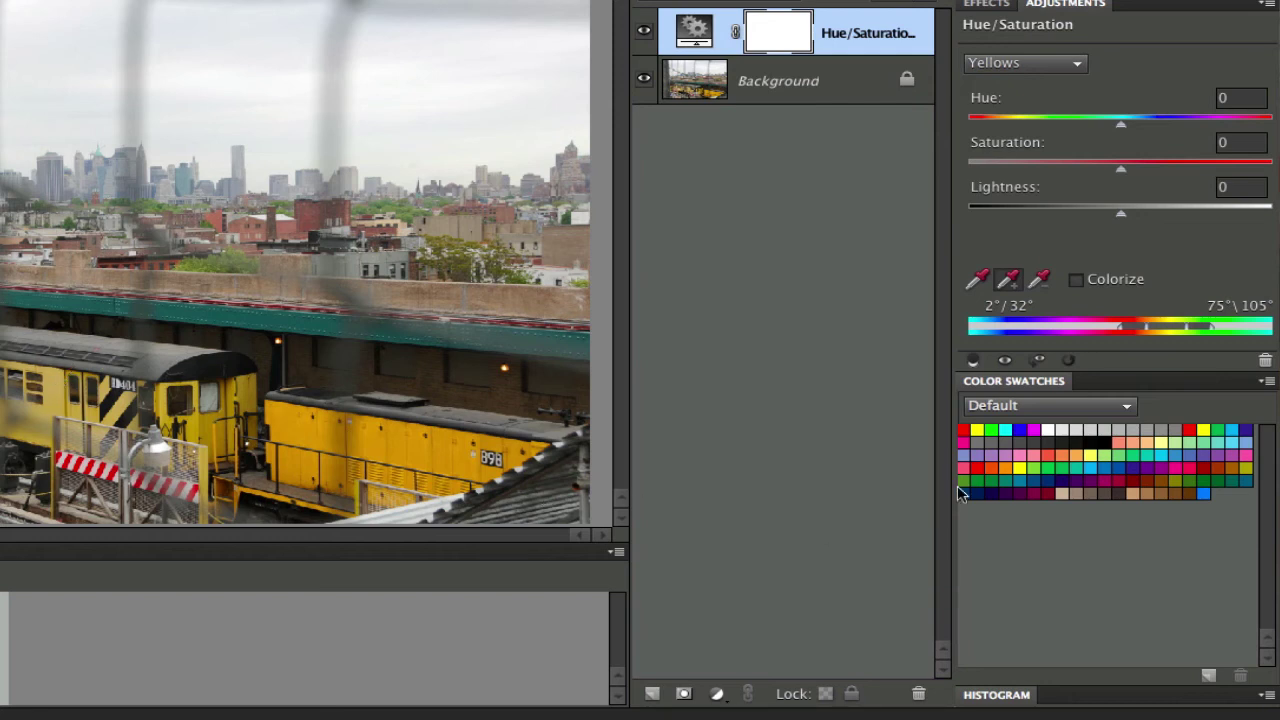
Step: Set the saturation of the Reds and the Greens to -100 on the Hue/Saturation layer
{"action": "left_click", "coordinate": [1082, 66]}
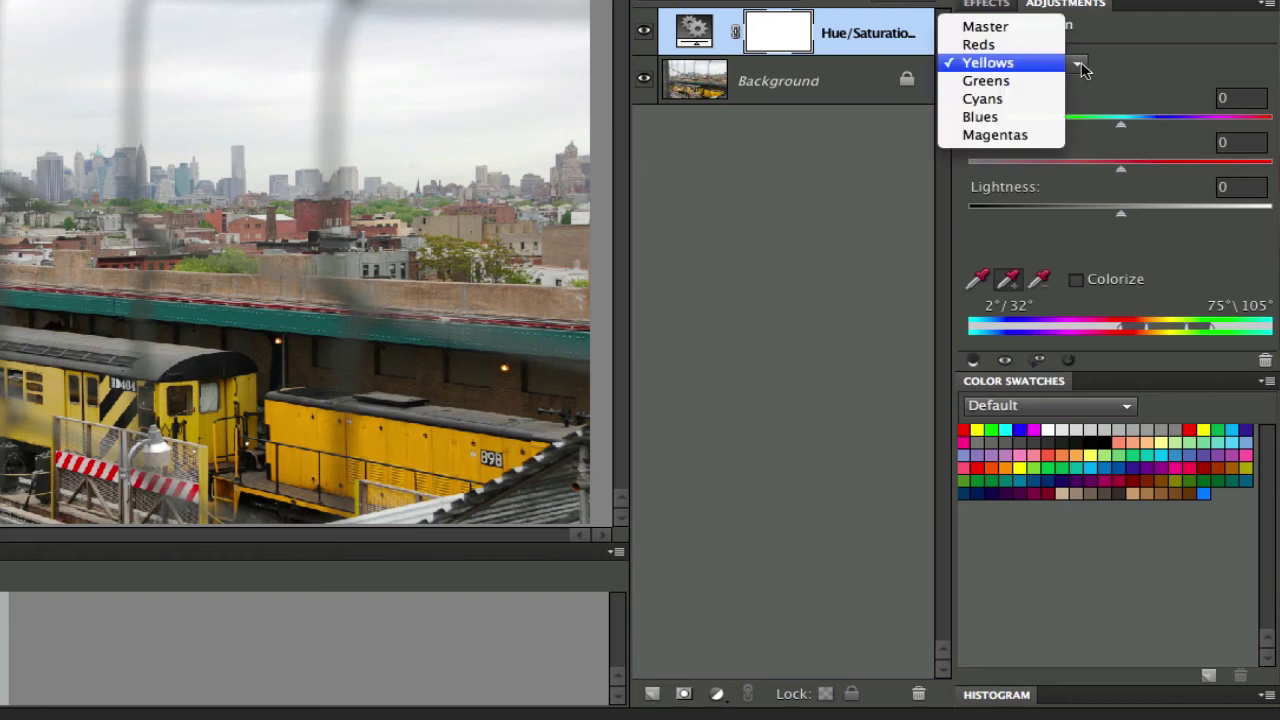
{"action": "left_click", "coordinate": [1040, 44]}
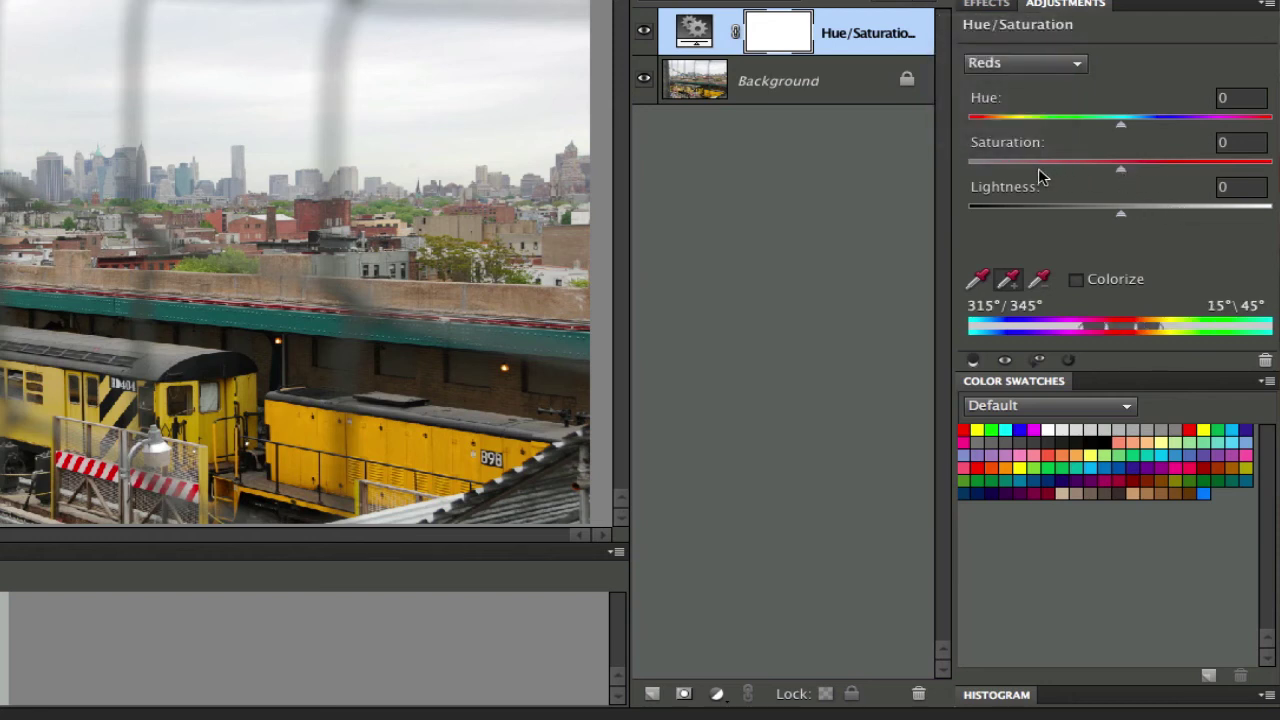
{"action": "left_click_drag", "start_coordinate": [1124, 168], "coordinate": [926, 163]}
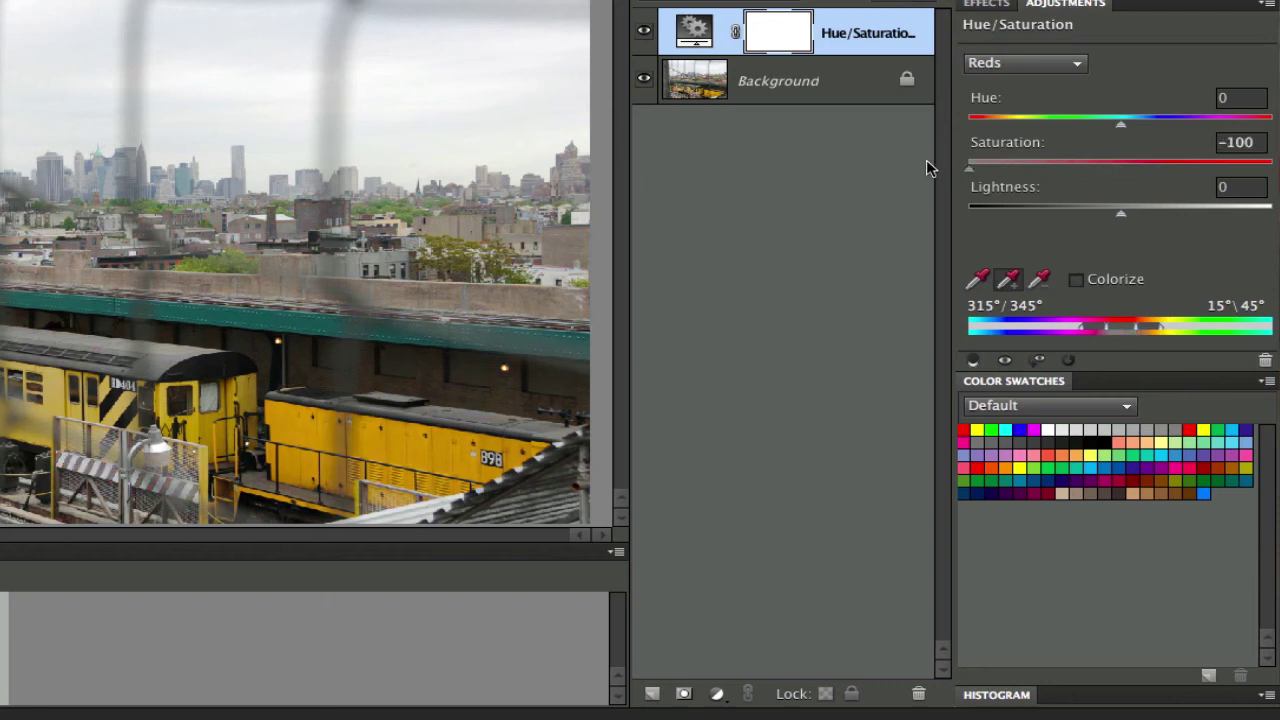
{"action": "left_click", "coordinate": [1078, 63]}
{"action": "left_click", "coordinate": [1000, 99]}
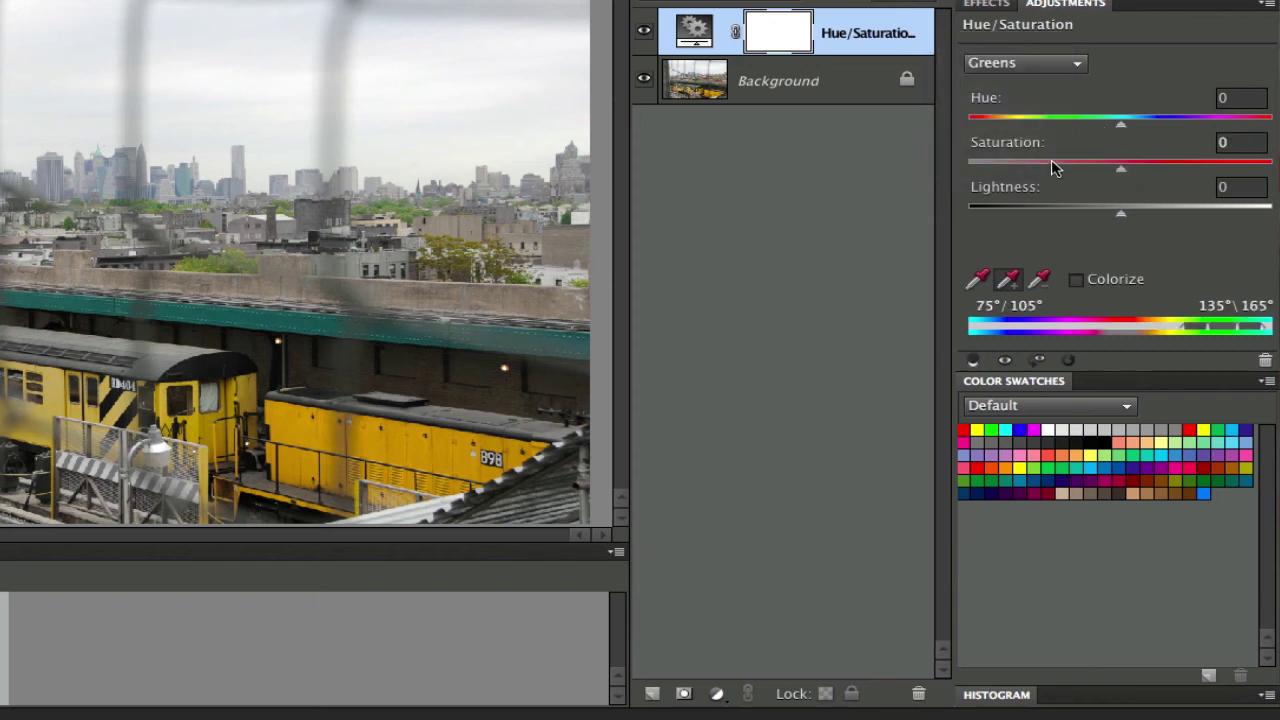
{"action": "left_click_drag", "start_coordinate": [1121, 169], "coordinate": [946, 166]}
Step: Set the saturation of the Cyans and the Blues to -100 on the same adjustment layer
{"action": "left_click", "coordinate": [994, 63]}
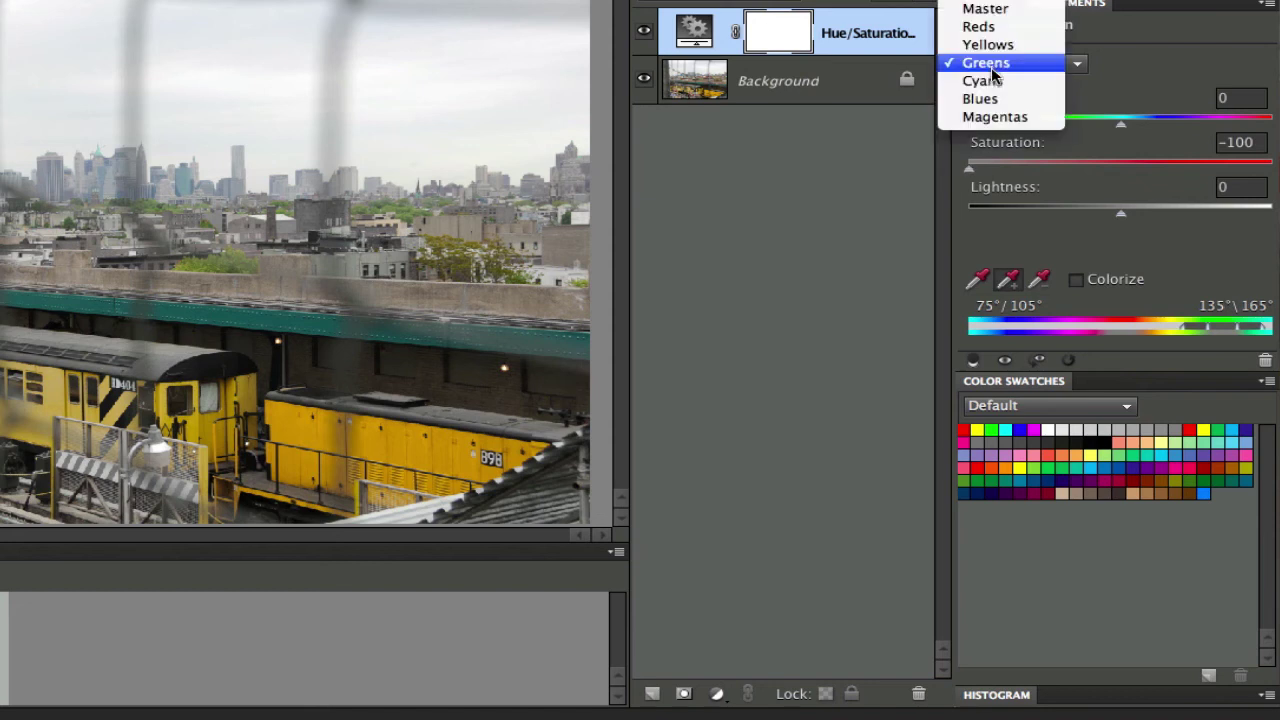
{"action": "left_click", "coordinate": [990, 81]}
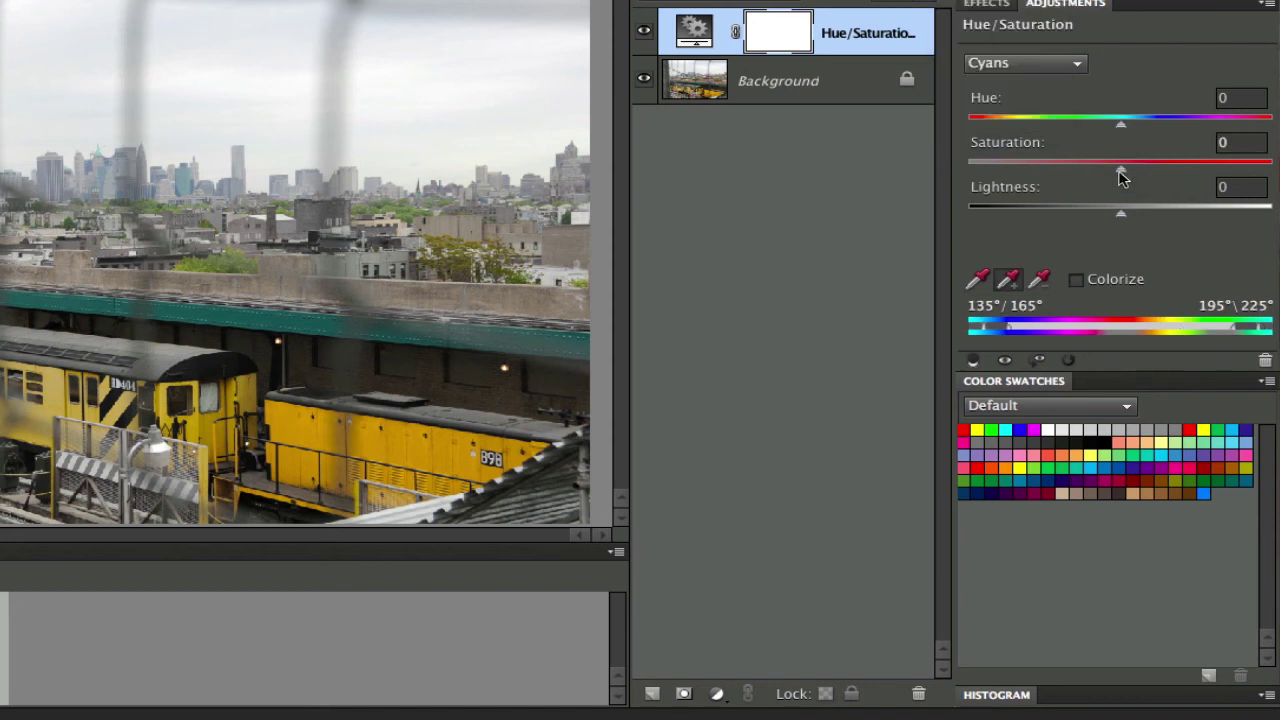
{"action": "left_click_drag", "start_coordinate": [1120, 170], "coordinate": [945, 162]}
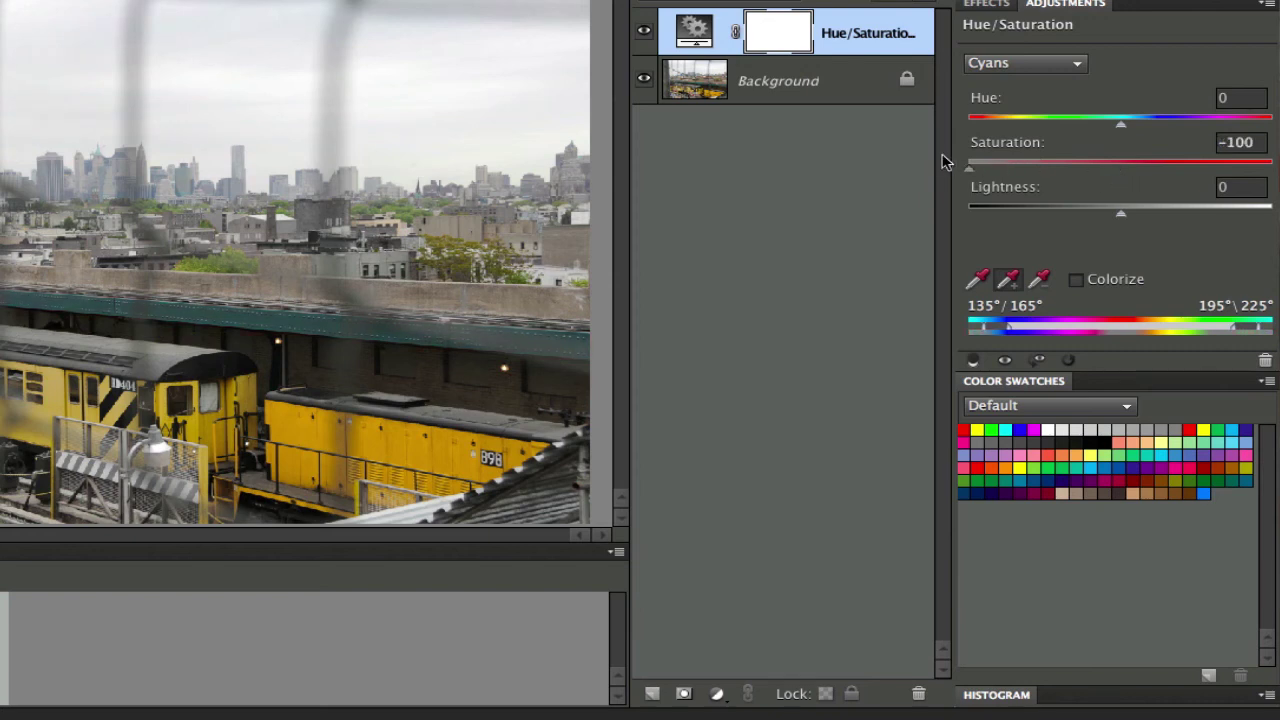
{"action": "left_click", "coordinate": [1085, 64]}
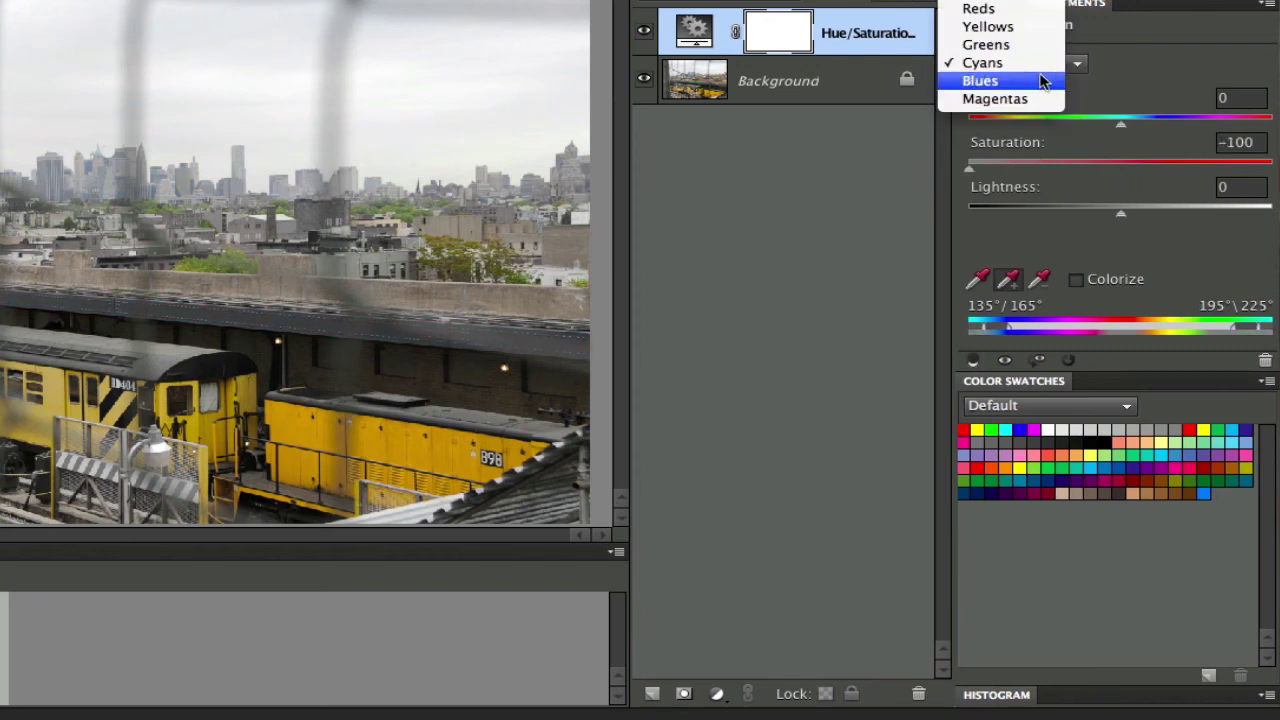
{"action": "left_click", "coordinate": [1040, 81]}
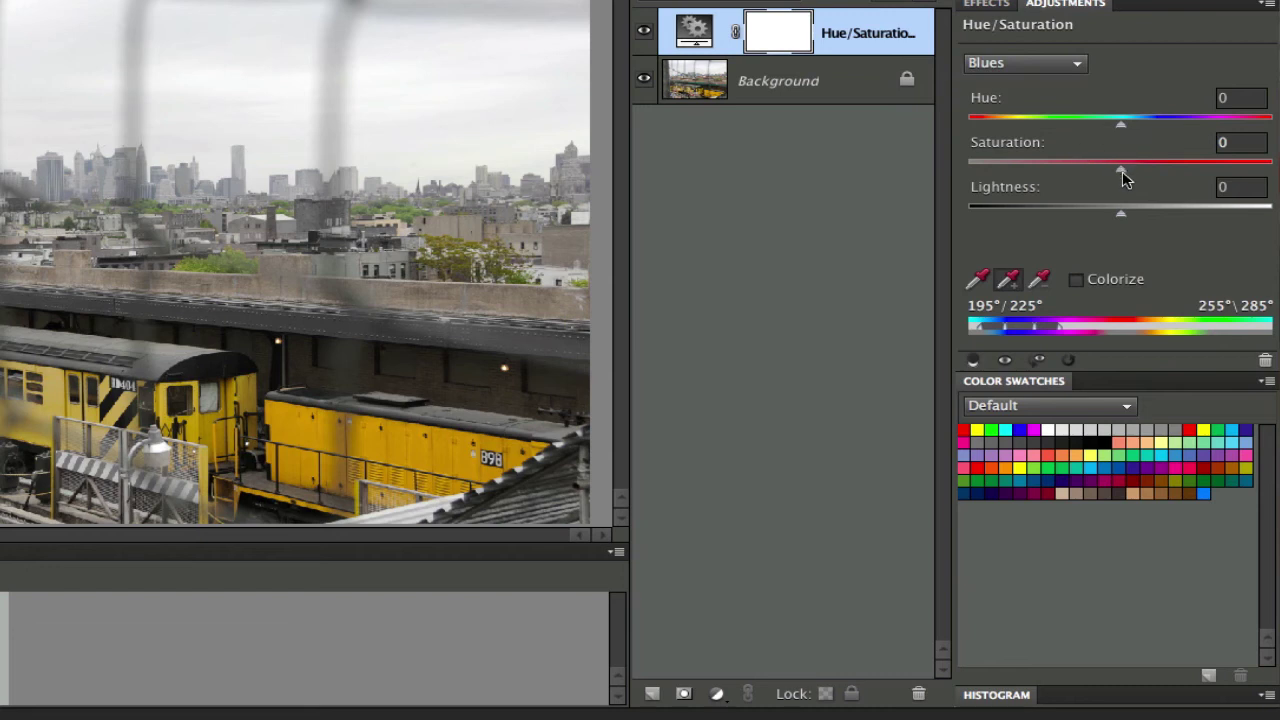
{"action": "left_click", "coordinate": [1120, 171]}
{"action": "left_click_drag", "start_coordinate": [1120, 178], "coordinate": [923, 174]}
Step: Set the saturation of the Magentas to -100
{"action": "left_click", "coordinate": [1010, 64]}
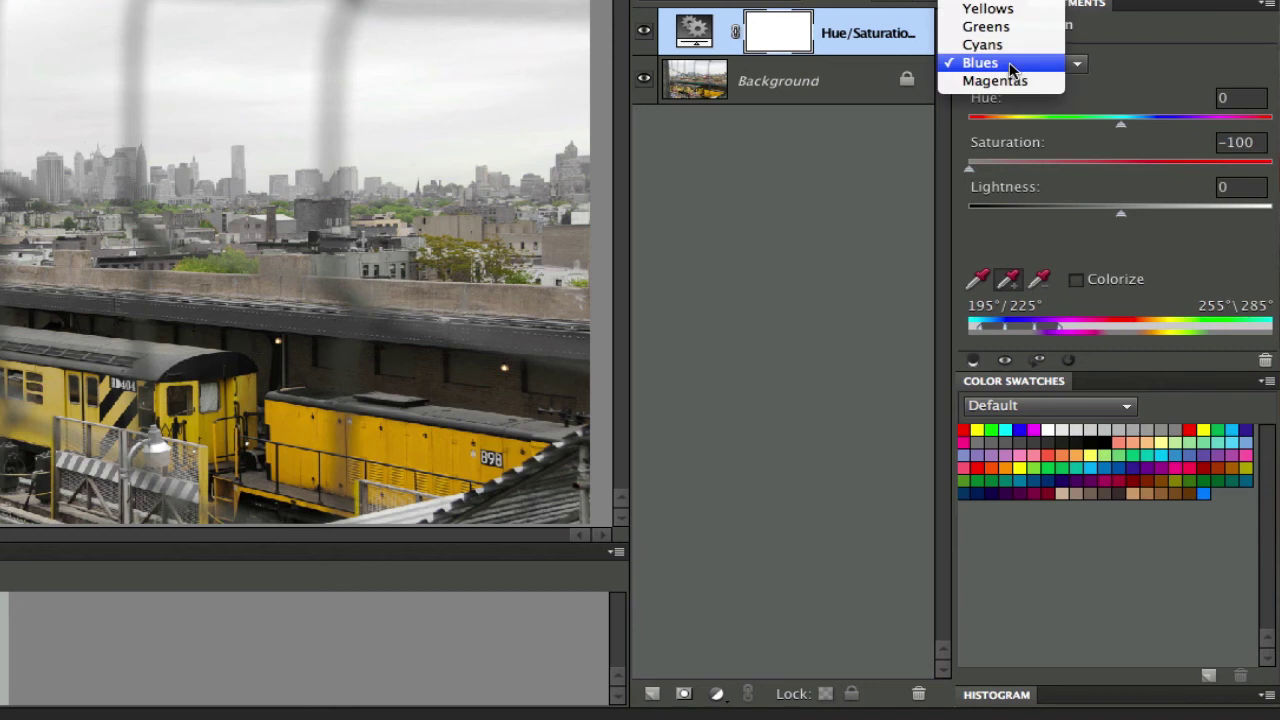
{"action": "left_click", "coordinate": [995, 81]}
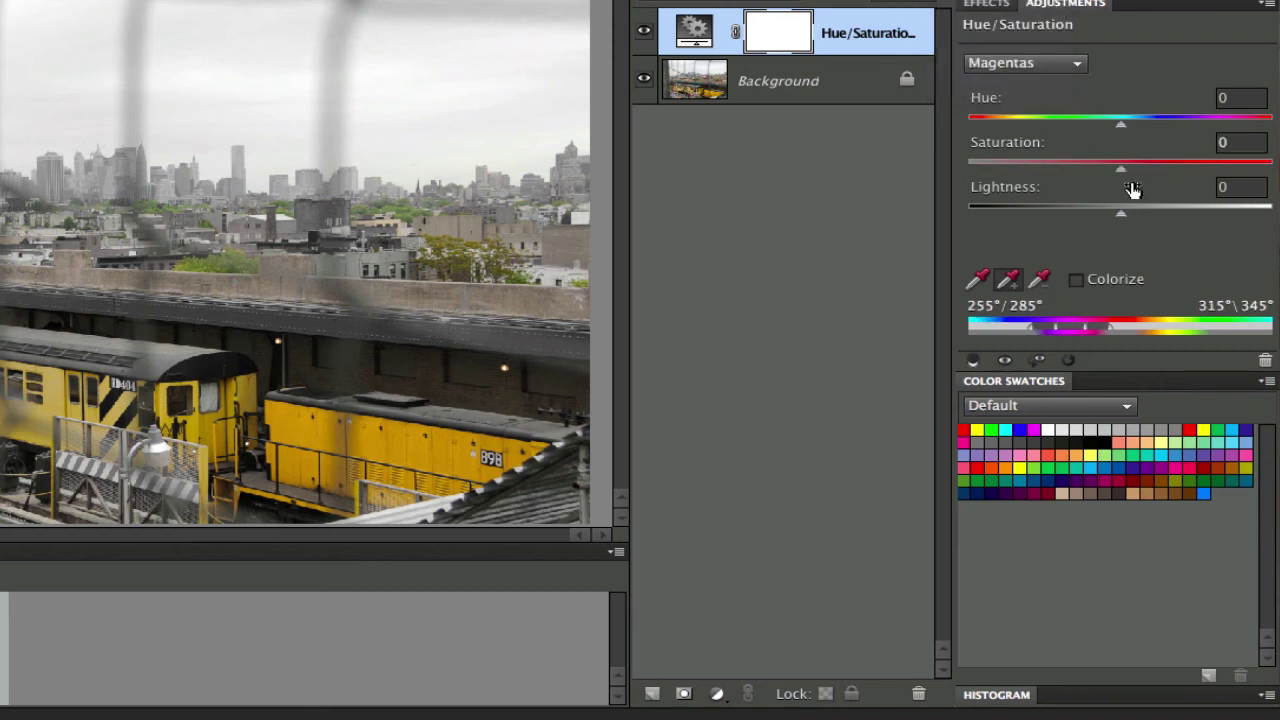
{"action": "left_click_drag", "start_coordinate": [1122, 172], "coordinate": [951, 177]}
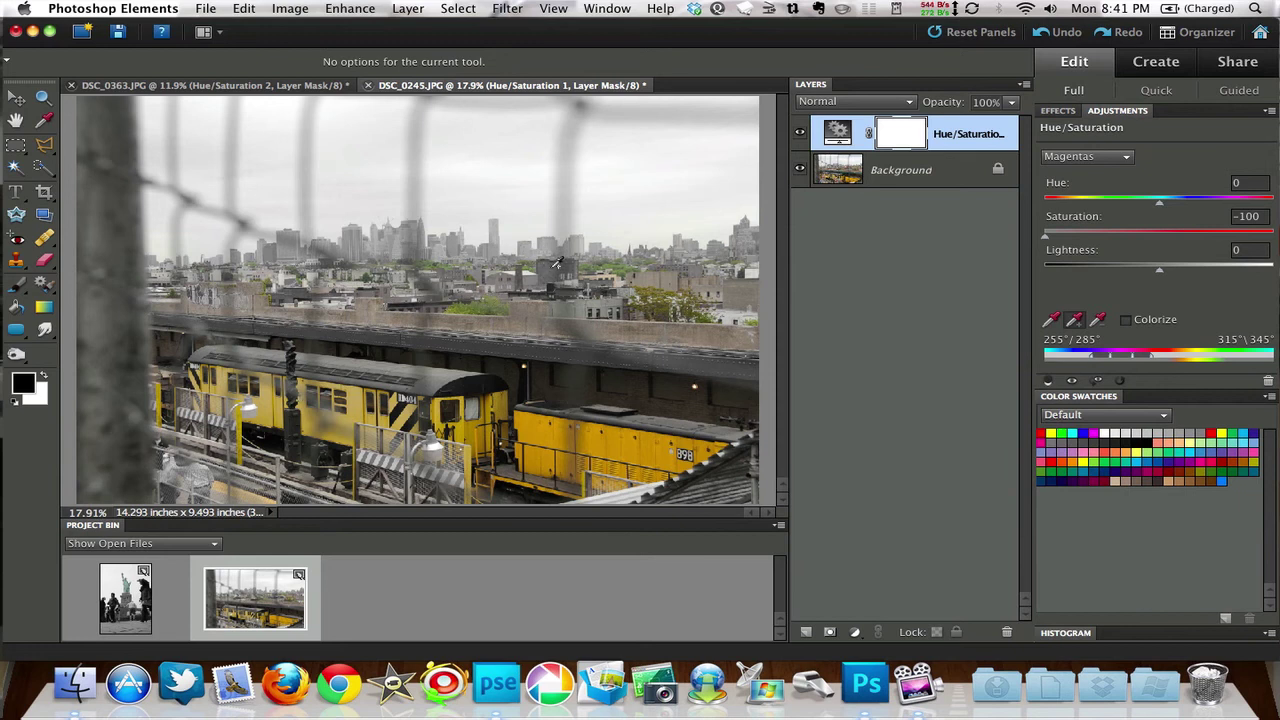
Step: Add a second Hue/Saturation adjustment layer above the first and set its Master saturation to -100
{"action": "left_click", "coordinate": [856, 633]}
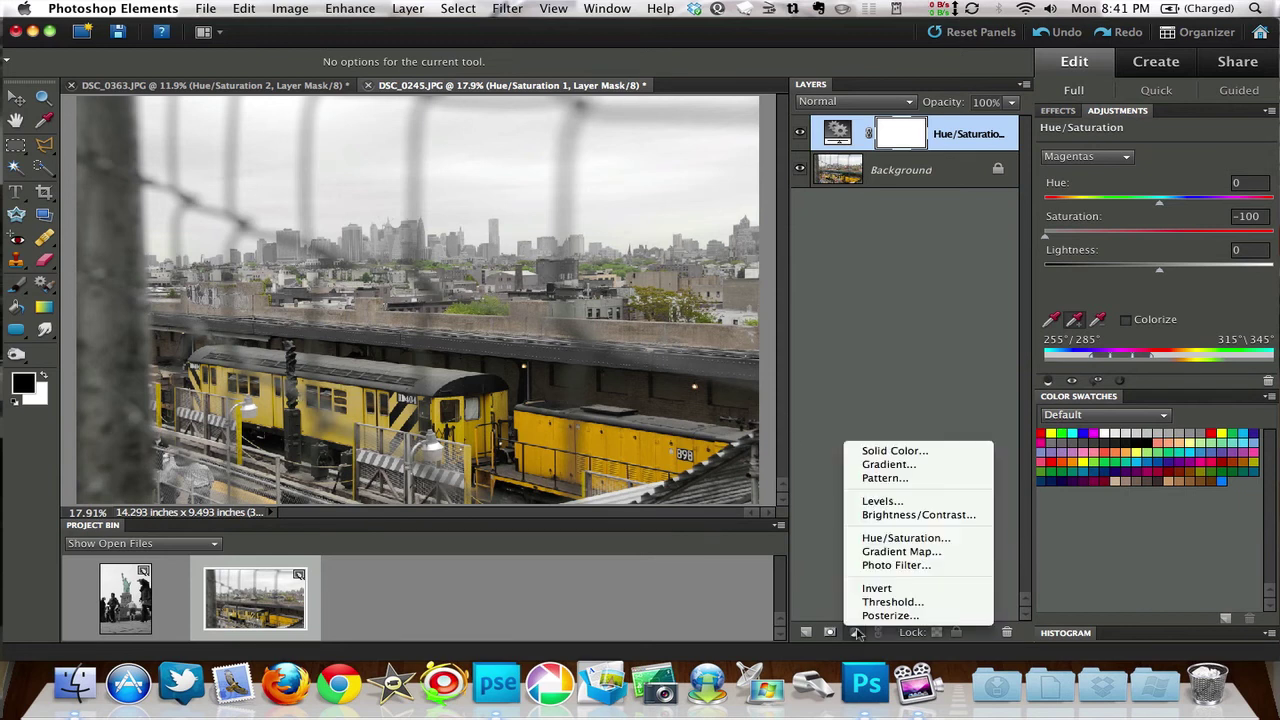
{"action": "left_click", "coordinate": [880, 538]}
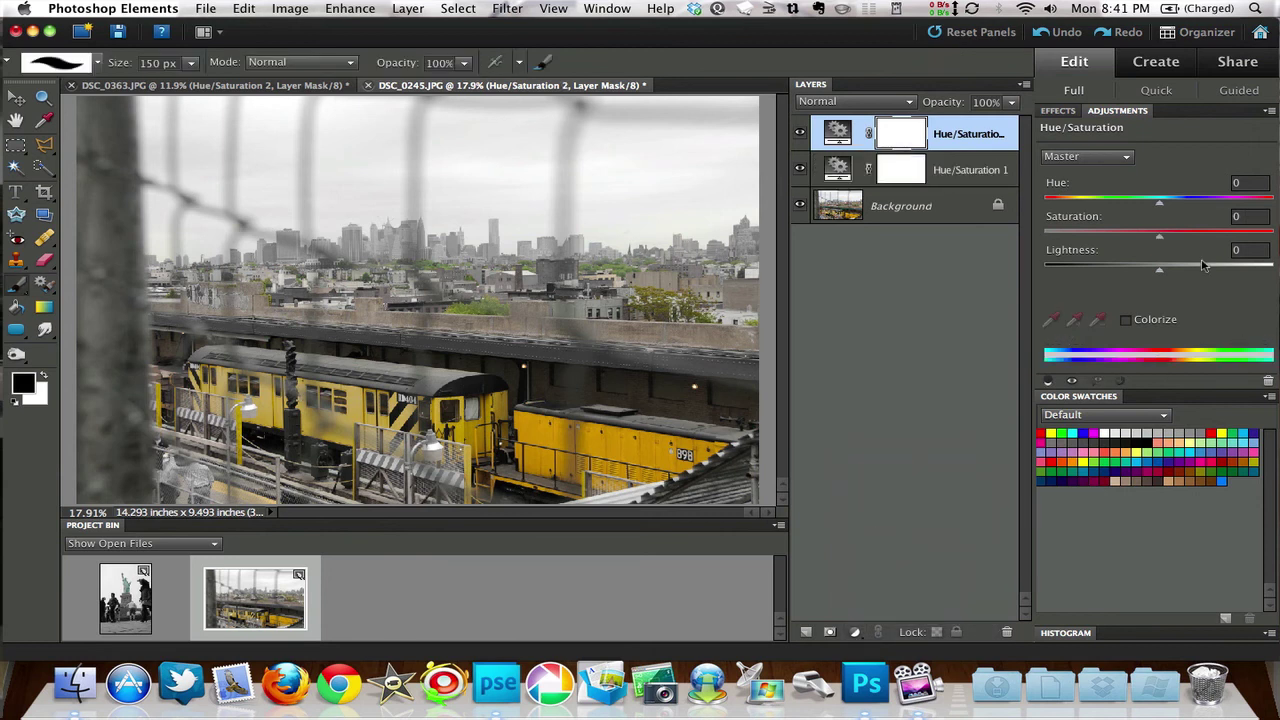
{"action": "left_click_drag", "start_coordinate": [1161, 240], "coordinate": [944, 236]}
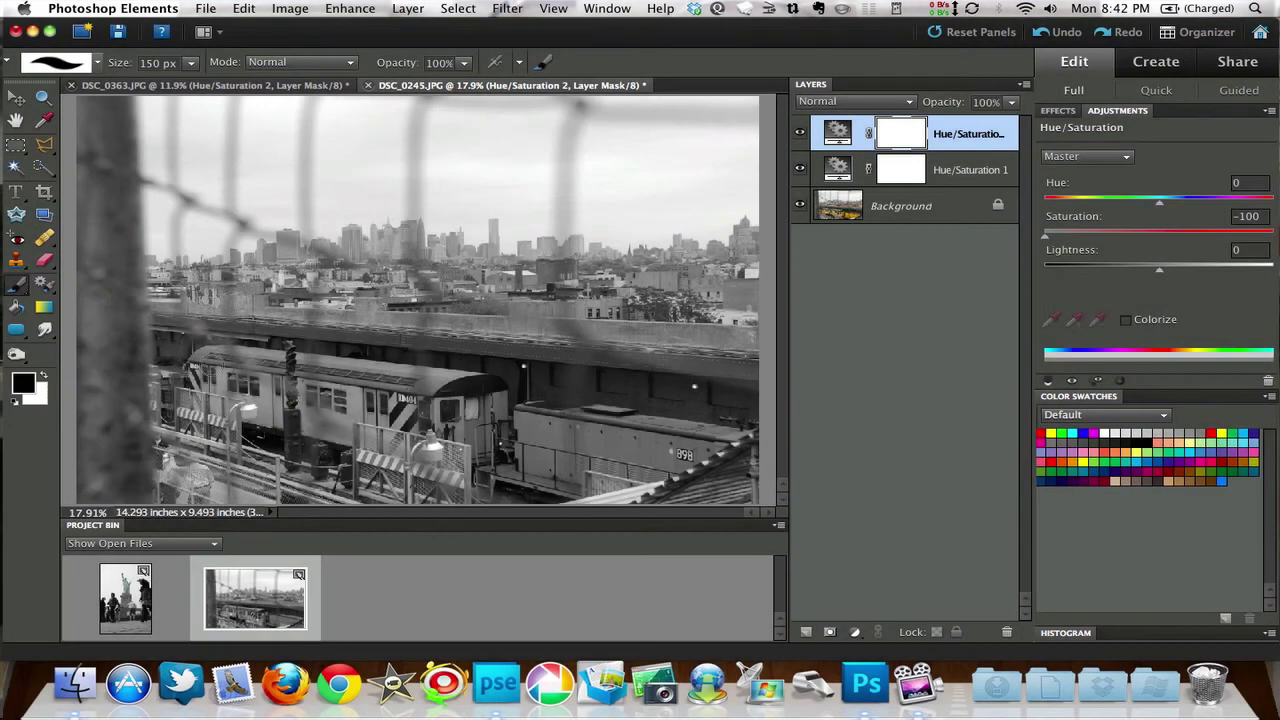
Step: Paint black with the 150 px Brush over both yellow train cars on the Hue/Saturation 2 mask, undoing the first stroke and repainting
{"action": "mouse_move", "coordinate": [213, 365]}
{"action": "left_mouse_down"}
{"action": "mouse_move", "coordinate": [160, 364]}
{"action": "mouse_move", "coordinate": [158, 410]}
{"action": "left_mouse_up"}
{"action": "key", "text": "super+z"}
{"action": "mouse_move", "coordinate": [157, 391]}
{"action": "left_mouse_down"}
{"action": "mouse_move", "coordinate": [160, 420]}
{"action": "mouse_move", "coordinate": [209, 400]}
{"action": "mouse_move", "coordinate": [238, 425]}
{"action": "mouse_move", "coordinate": [200, 436]}
{"action": "mouse_move", "coordinate": [232, 450]}
{"action": "left_mouse_up"}
{"action": "mouse_move", "coordinate": [226, 387]}
{"action": "left_mouse_down"}
{"action": "mouse_move", "coordinate": [203, 360]}
{"action": "mouse_move", "coordinate": [202, 376]}
{"action": "mouse_move", "coordinate": [300, 391]}
{"action": "mouse_move", "coordinate": [264, 407]}
{"action": "mouse_move", "coordinate": [305, 426]}
{"action": "mouse_move", "coordinate": [290, 400]}
{"action": "mouse_move", "coordinate": [422, 399]}
{"action": "mouse_move", "coordinate": [400, 395]}
{"action": "mouse_move", "coordinate": [452, 420]}
{"action": "mouse_move", "coordinate": [472, 418]}
{"action": "mouse_move", "coordinate": [475, 398]}
{"action": "mouse_move", "coordinate": [435, 405]}
{"action": "mouse_move", "coordinate": [512, 420]}
{"action": "mouse_move", "coordinate": [510, 405]}
{"action": "mouse_move", "coordinate": [503, 486]}
{"action": "left_mouse_up"}
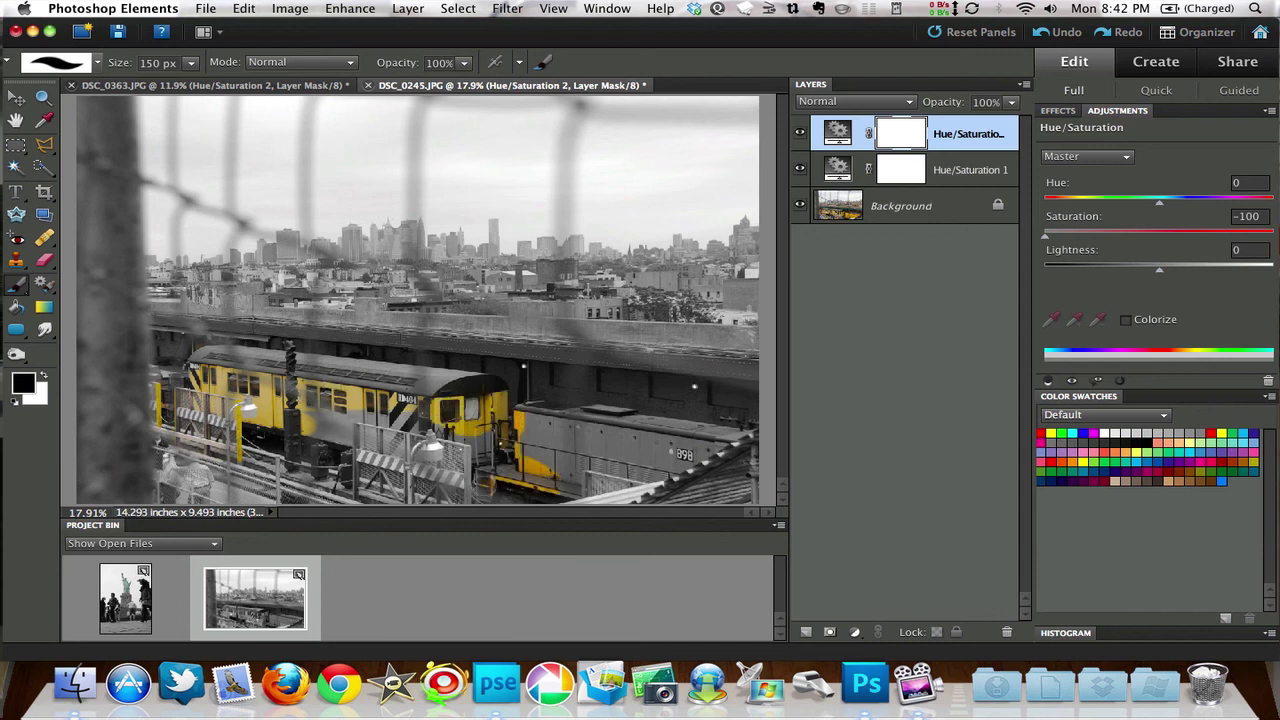
{"action": "mouse_move", "coordinate": [495, 430]}
{"action": "left_mouse_down"}
{"action": "mouse_move", "coordinate": [528, 436]}
{"action": "mouse_move", "coordinate": [490, 460]}
{"action": "left_mouse_up"}
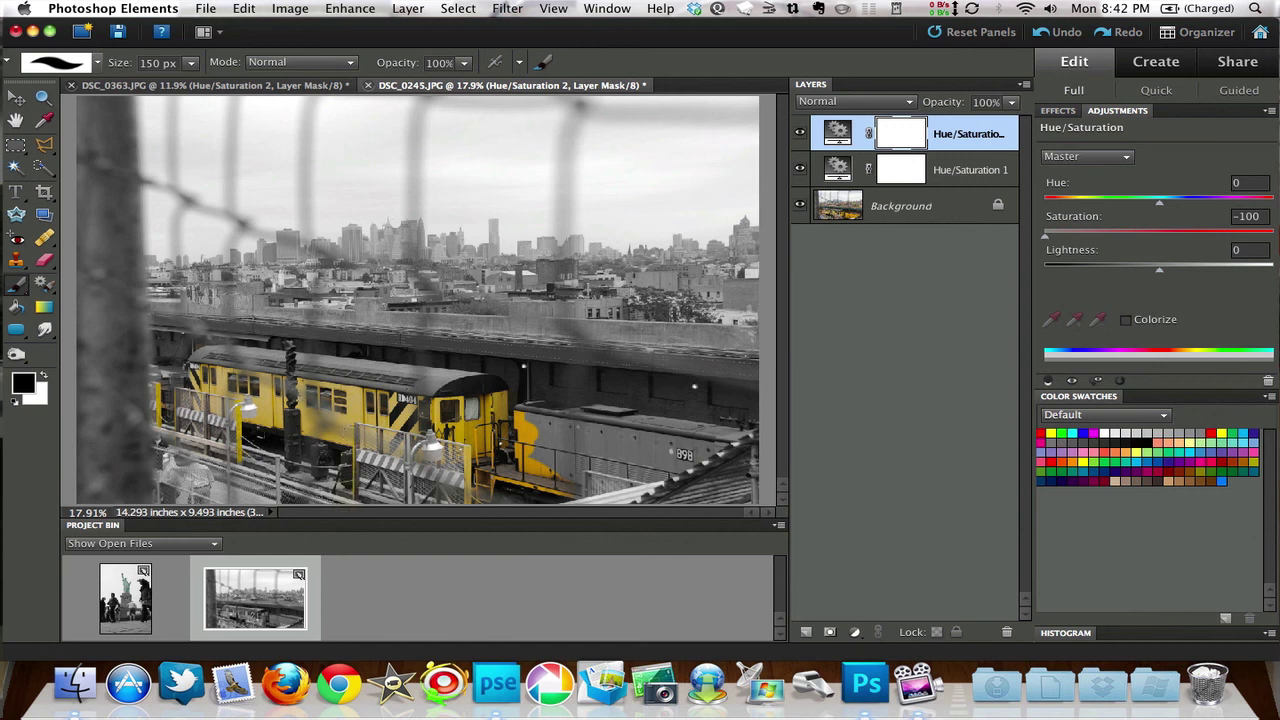
{"action": "mouse_move", "coordinate": [528, 458]}
{"action": "left_mouse_down"}
{"action": "mouse_move", "coordinate": [628, 454]}
{"action": "mouse_move", "coordinate": [598, 474]}
{"action": "mouse_move", "coordinate": [618, 482]}
{"action": "mouse_move", "coordinate": [603, 484]}
{"action": "mouse_move", "coordinate": [693, 452]}
{"action": "mouse_move", "coordinate": [742, 445]}
{"action": "left_mouse_up"}
{"action": "mouse_move", "coordinate": [537, 405]}
{"action": "left_mouse_down"}
{"action": "mouse_move", "coordinate": [660, 437]}
{"action": "mouse_move", "coordinate": [554, 432]}
{"action": "mouse_move", "coordinate": [619, 430]}
{"action": "mouse_move", "coordinate": [662, 447]}
{"action": "mouse_move", "coordinate": [598, 440]}
{"action": "left_mouse_up"}
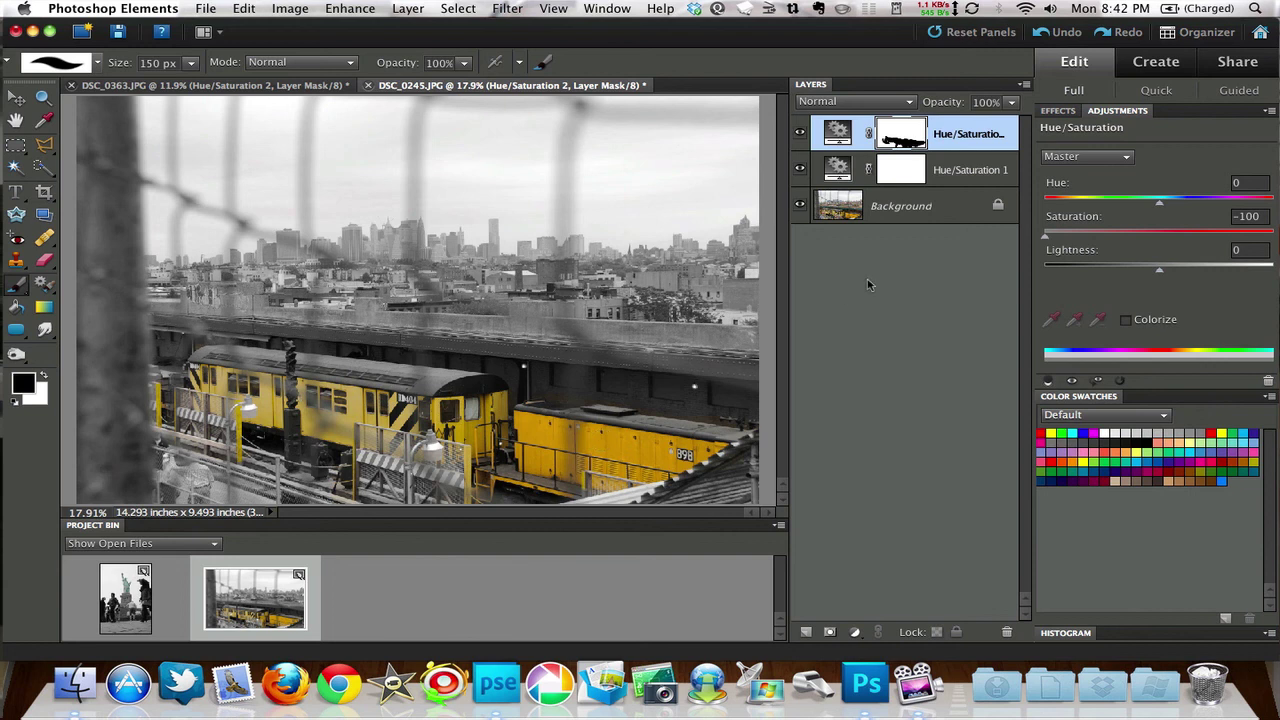
Step: Hide and show the Hue/Saturation 2 layer to compare the train photo, and switch to the statue photo DSC_0363.JPG
{"action": "left_click", "coordinate": [800, 134]}
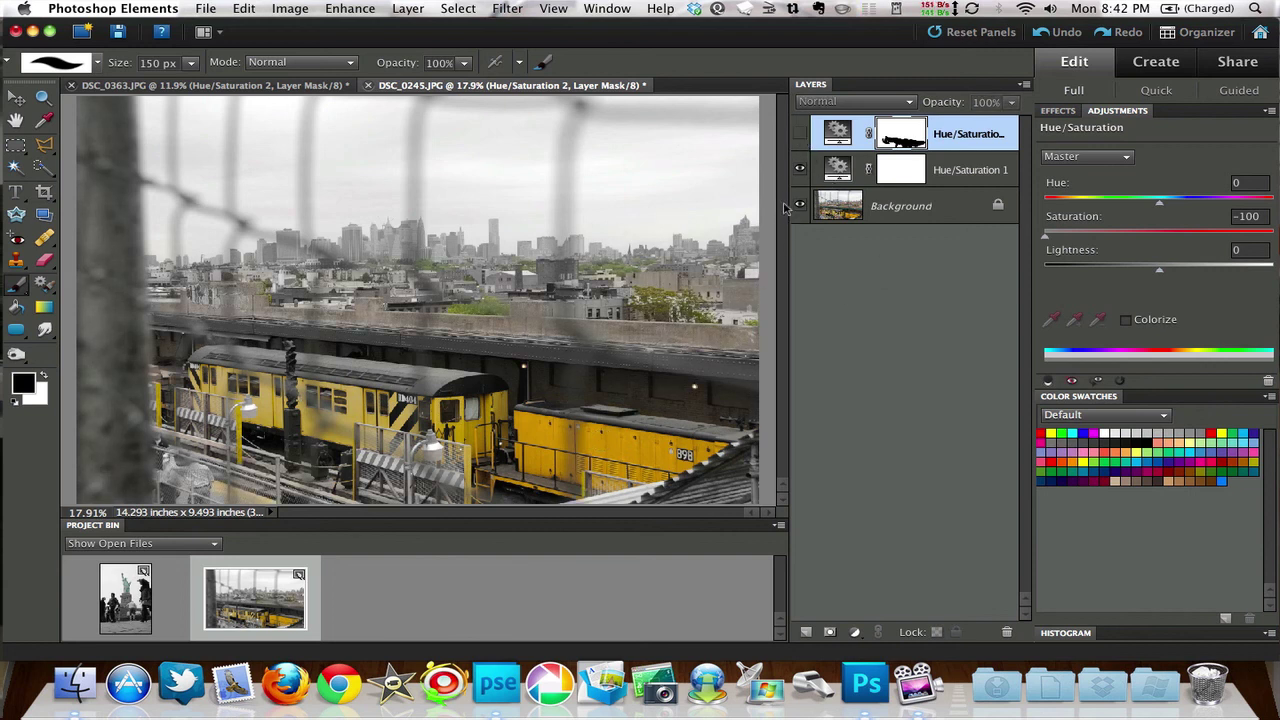
{"action": "left_click", "coordinate": [800, 133]}
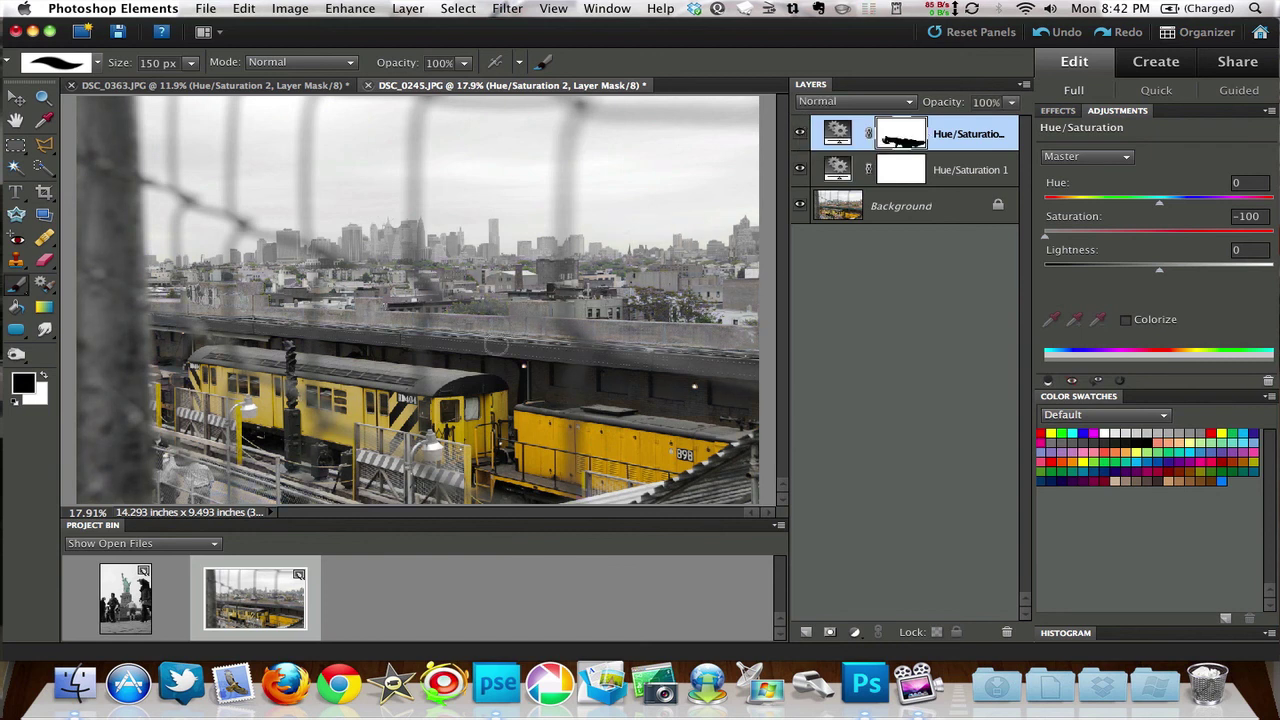
{"action": "double_click", "coordinate": [126, 597]}
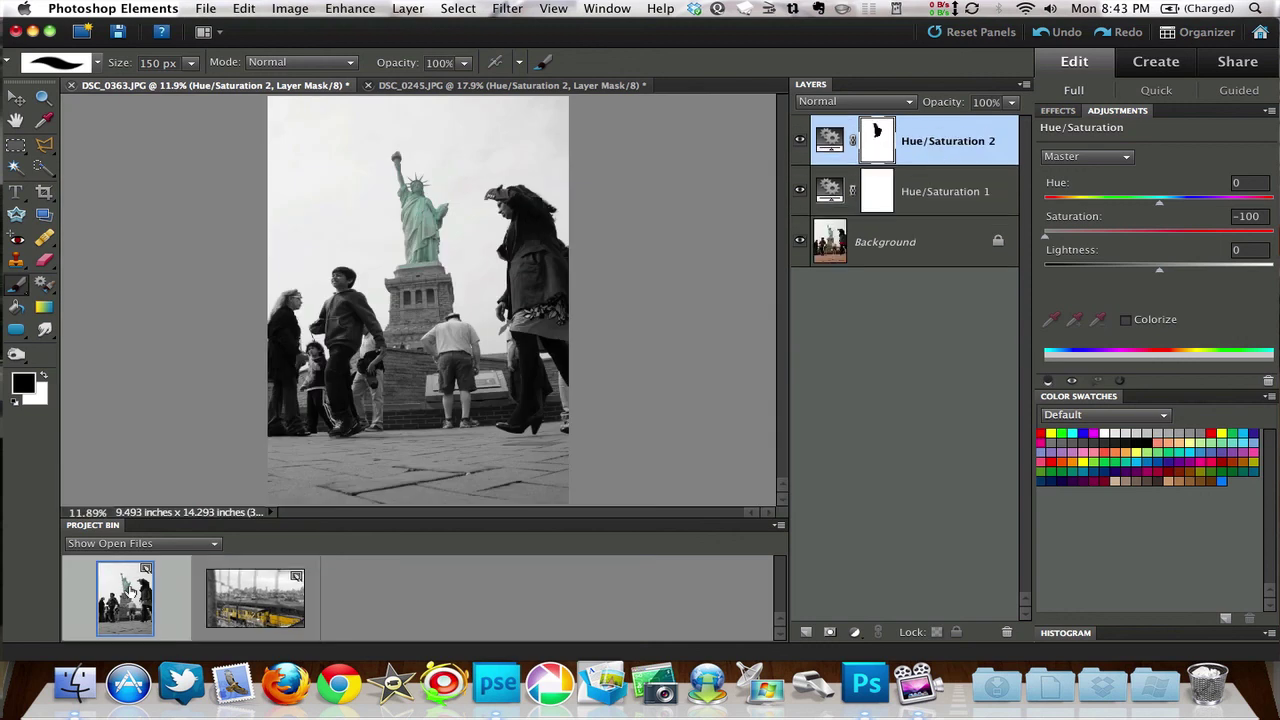